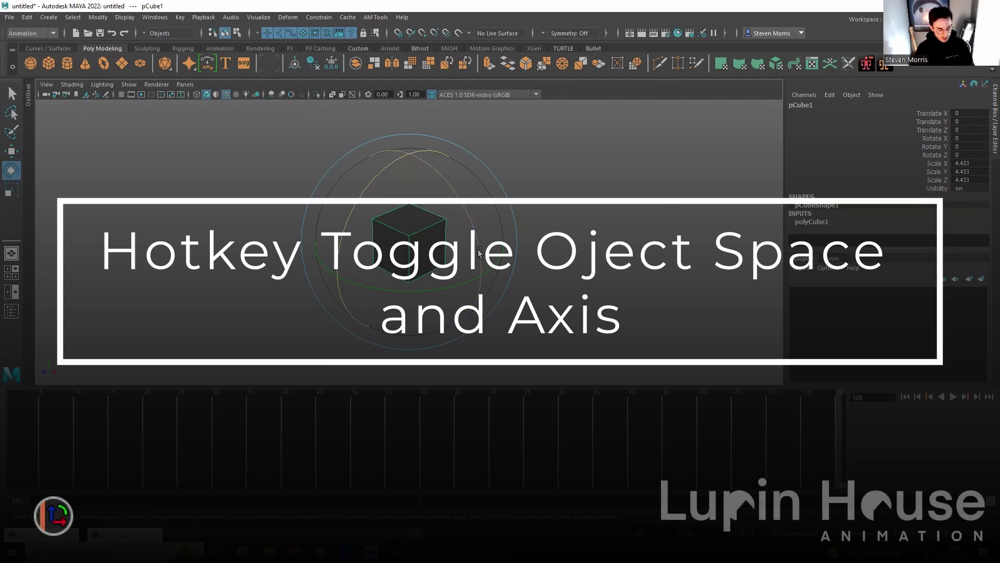
Cycle the cube's rotate manipulator through Gimbal, Object and World space with the Alt+R hotkey.
{"action": "key", "text": "alt"}
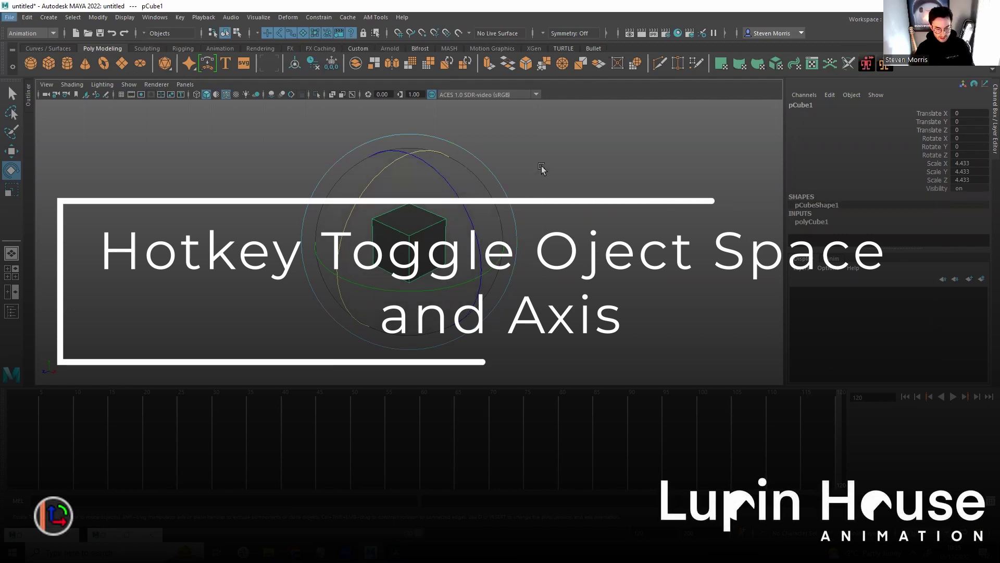
{"action": "key", "text": "alt+r"}
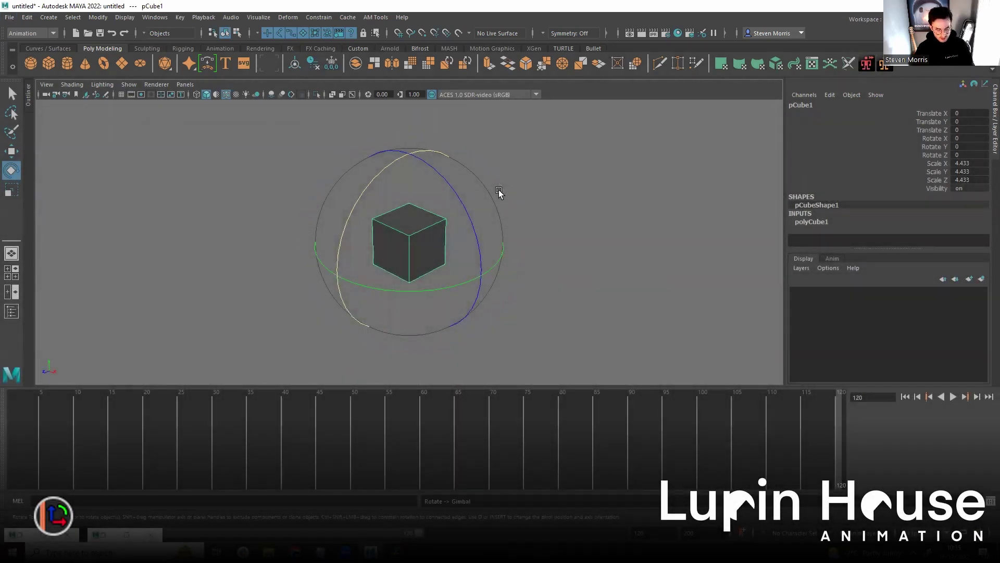
{"action": "key", "text": "alt+r"}
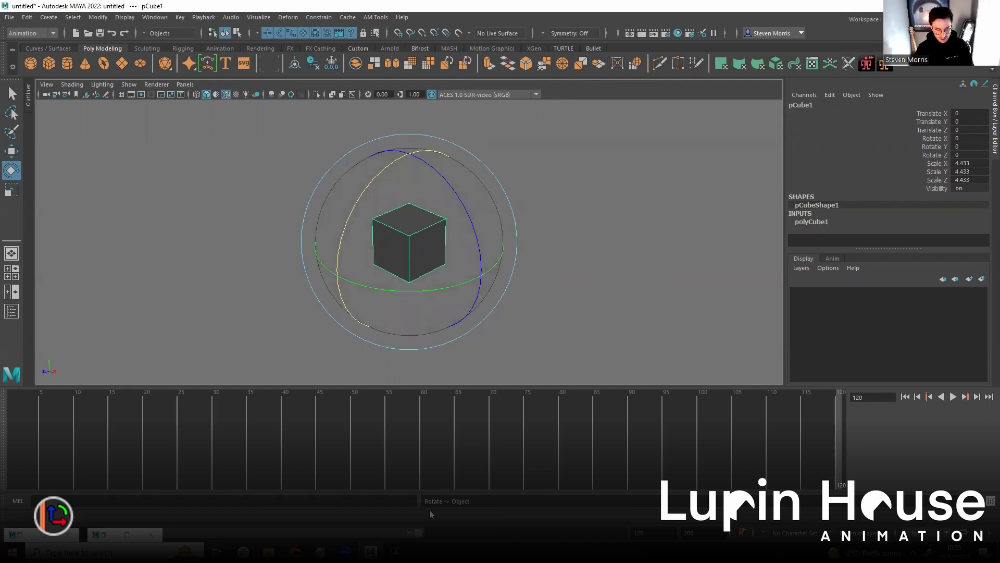
{"action": "key", "text": "alt+r"}
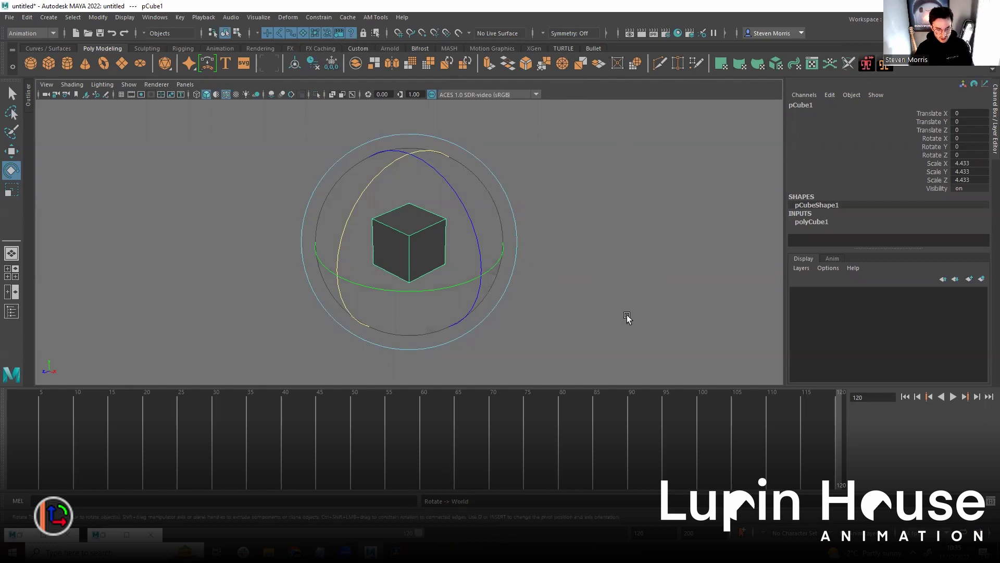
{"action": "key", "text": "alt+r"}
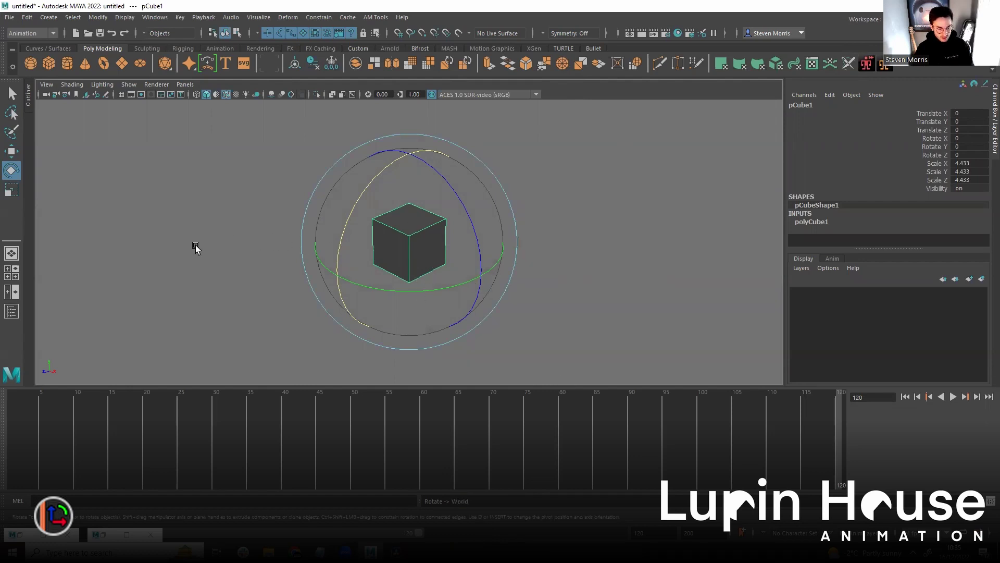
Choose an axis orientation in the Rotate Tool settings and close the window.
{"action": "double_click", "coordinate": [11, 169]}
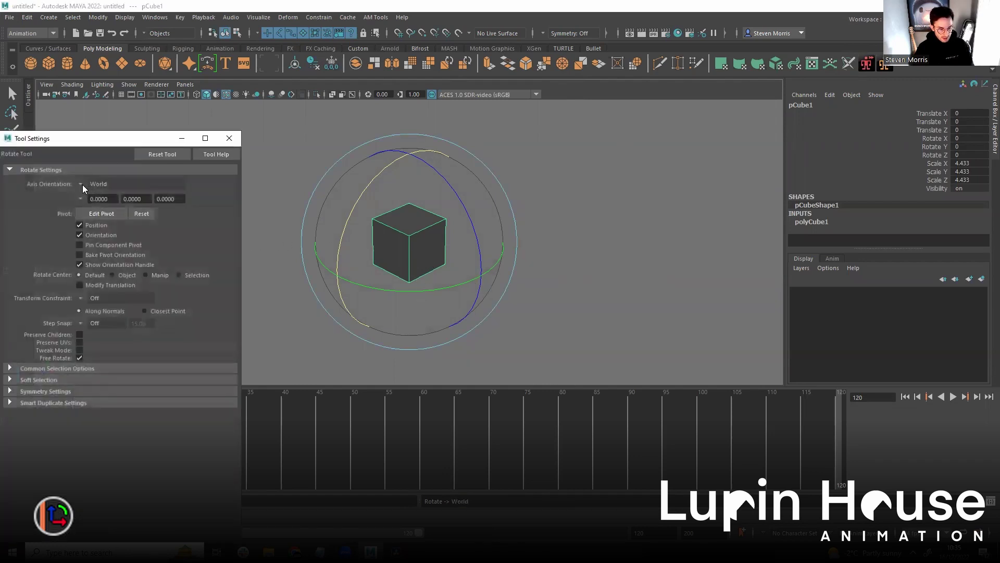
{"action": "left_click", "coordinate": [81, 184]}
{"action": "left_click", "coordinate": [107, 201]}
{"action": "left_click", "coordinate": [229, 138]}
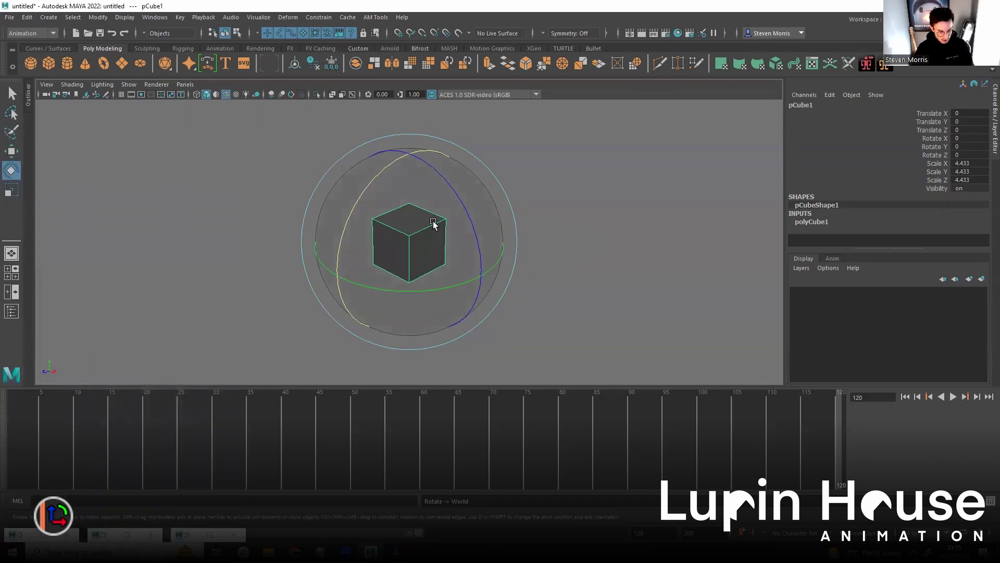
Switch the viewport to an orthographic view and back to perspective via the hotbox.
{"action": "key", "text": "space"}
{"action": "left_click_drag", "start_coordinate": [404, 228], "coordinate": [344, 241]}
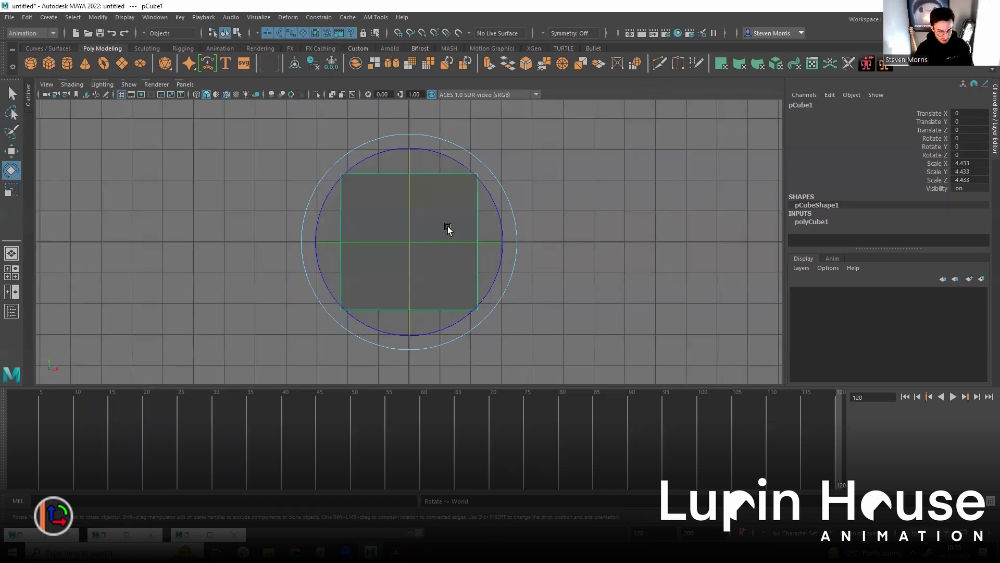
{"action": "key", "text": "space"}
{"action": "left_click_drag", "start_coordinate": [448, 227], "coordinate": [560, 224]}
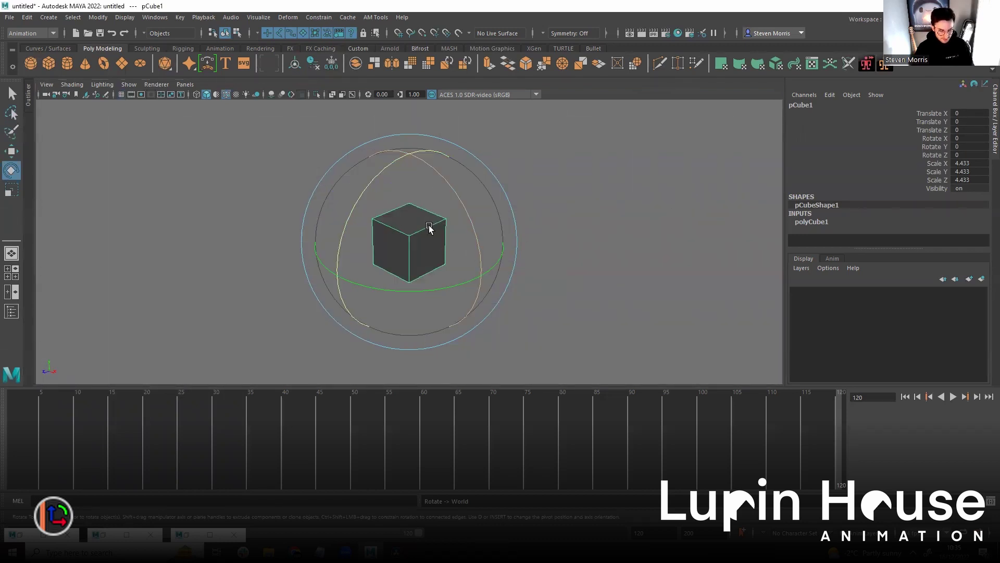
Rotate the cube around its X axis with the manipulator in Object space.
{"action": "left_click_drag", "start_coordinate": [413, 223], "coordinate": [474, 274], "text": "alt"}
{"action": "left_click", "coordinate": [461, 322]}
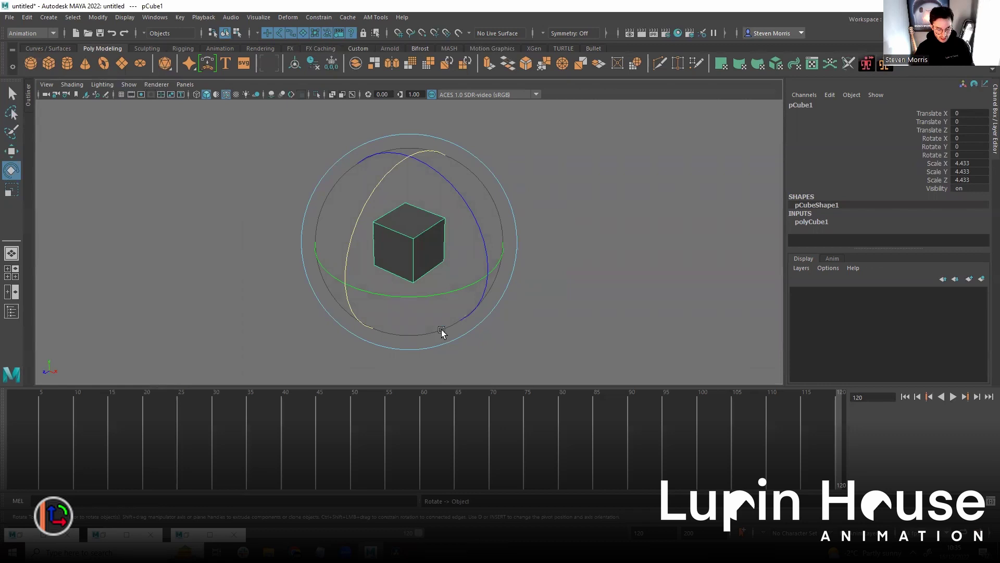
{"action": "left_click_drag", "start_coordinate": [391, 199], "coordinate": [422, 178]}
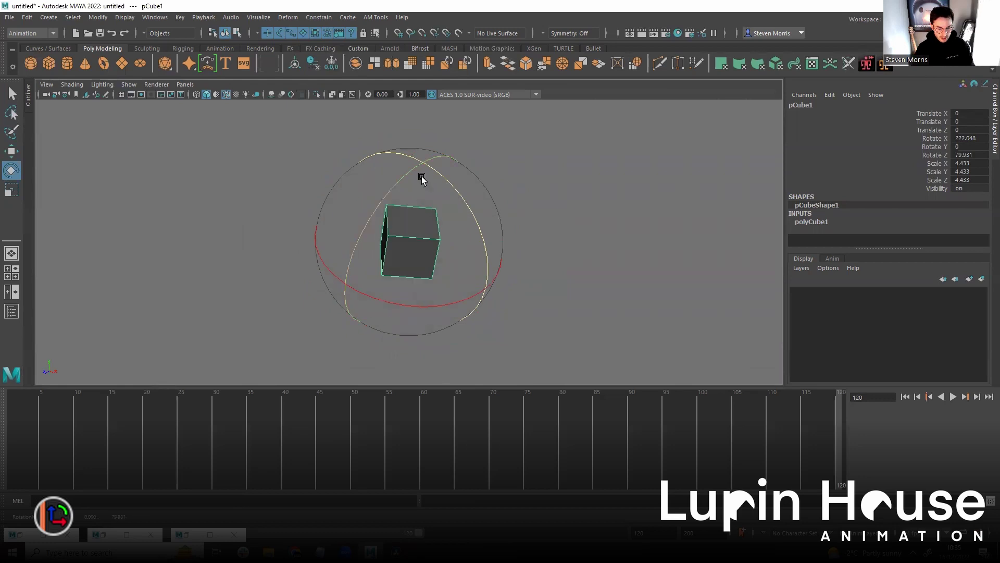
Set Rotate X and Rotate Z to 0 in the Channel Box.
{"action": "left_click", "coordinate": [970, 139]}
{"action": "type", "text": "0"}
{"action": "key", "text": "Return"}
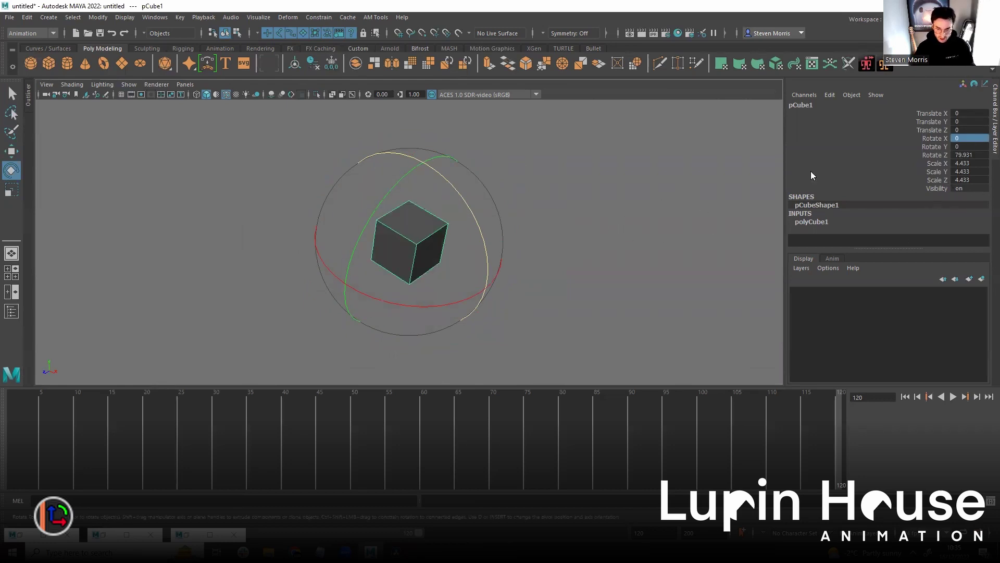
{"action": "left_click", "coordinate": [970, 154]}
{"action": "type", "text": "0"}
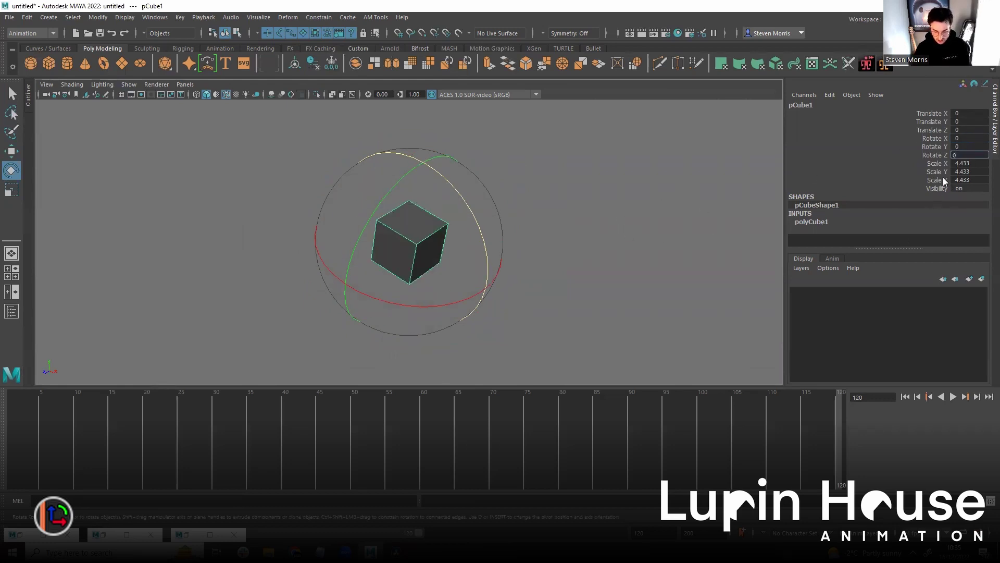
{"action": "key", "text": "Return"}
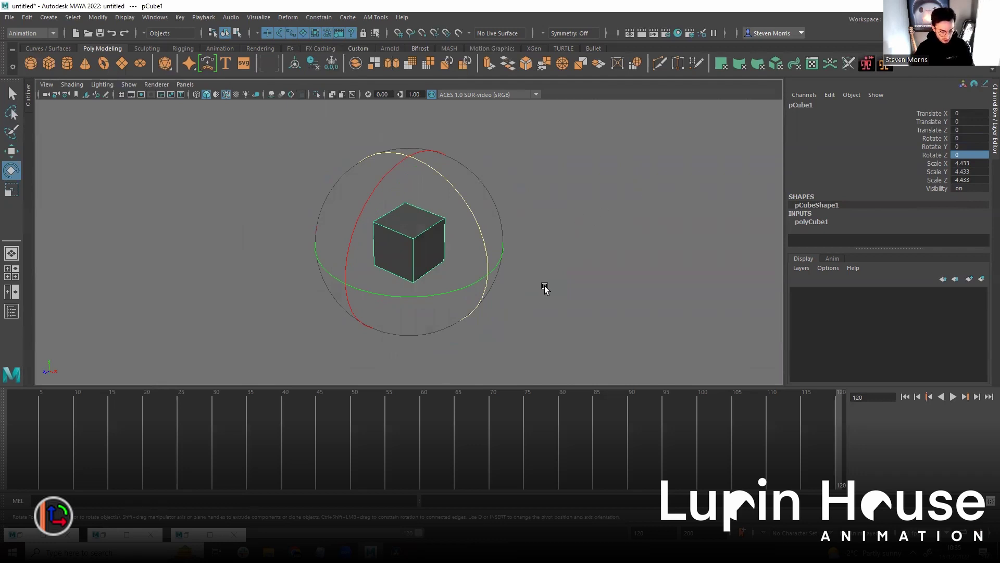
Rotate the cube around X, undo it, then rotate it around Y.
{"action": "left_click", "coordinate": [500, 270]}
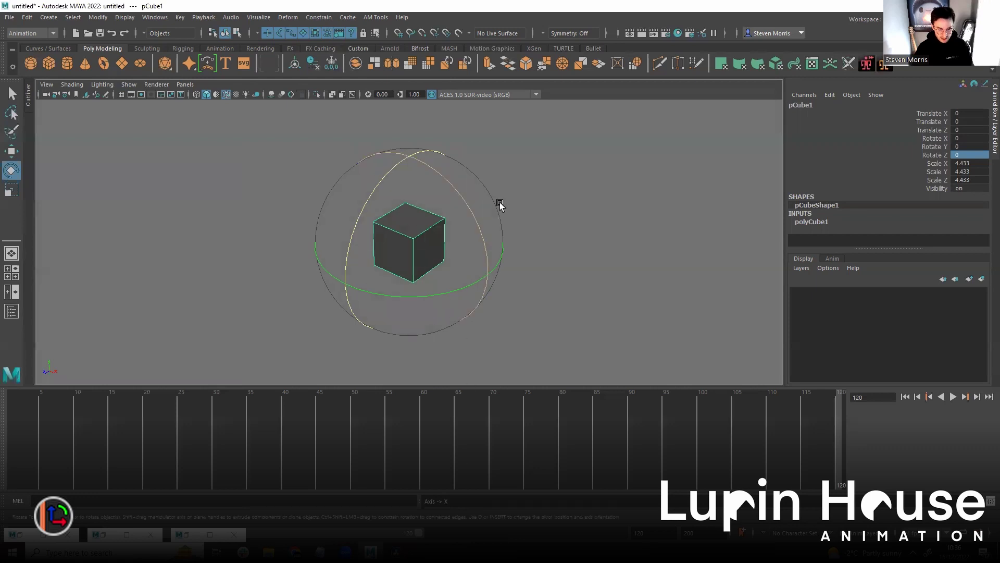
{"action": "middle_click_drag", "start_coordinate": [627, 136], "coordinate": [468, 283]}
{"action": "key", "text": "ctrl+z"}
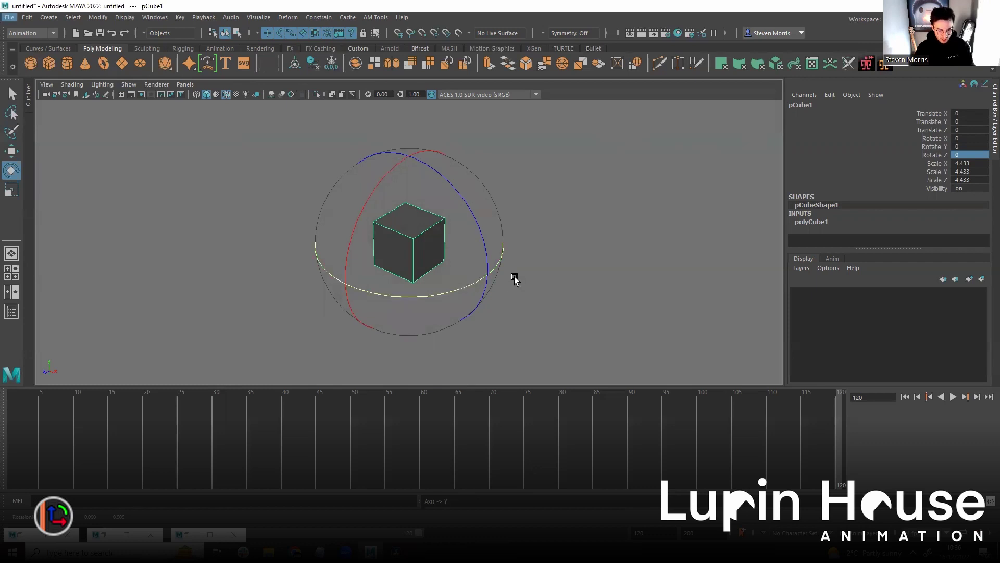
{"action": "middle_click_drag", "start_coordinate": [545, 261], "coordinate": [307, 330]}
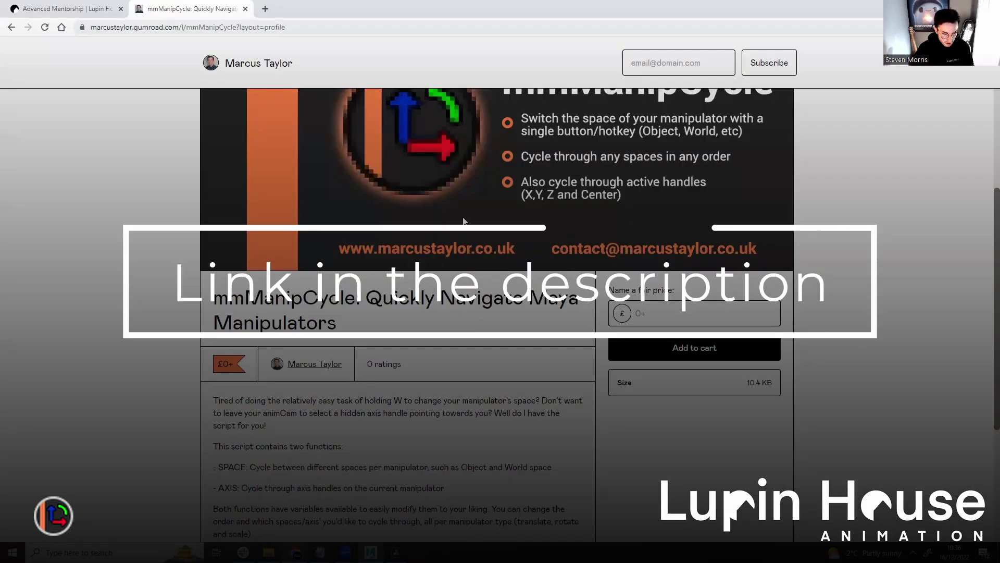
Scroll through the mmManipCycle Gumroad page's banner, title and Add to cart section.
{"action": "scroll", "coordinate": [557, 241], "scroll_direction": "up", "scroll_amount": 2}
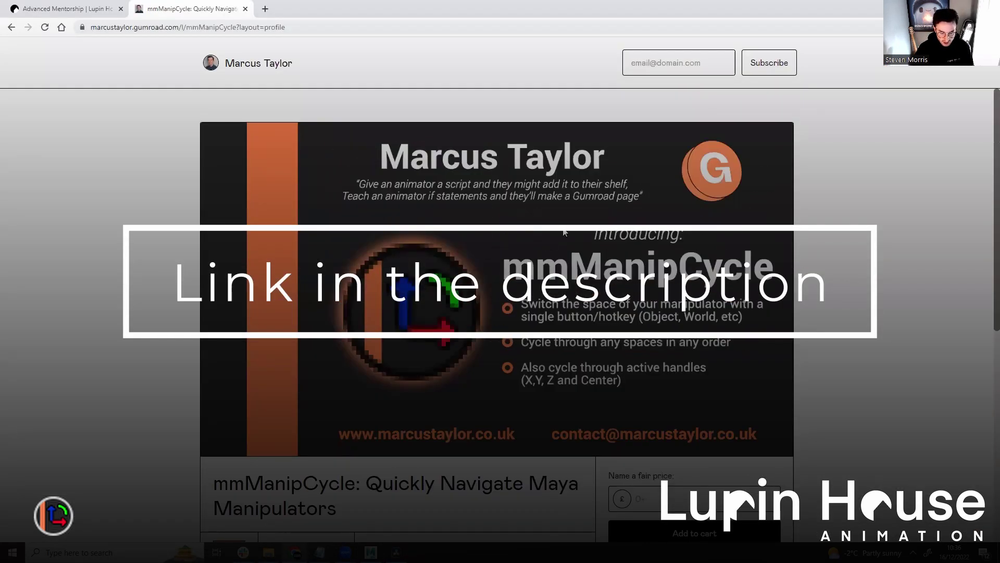
{"action": "scroll", "coordinate": [564, 232], "scroll_direction": "down", "scroll_amount": 4}
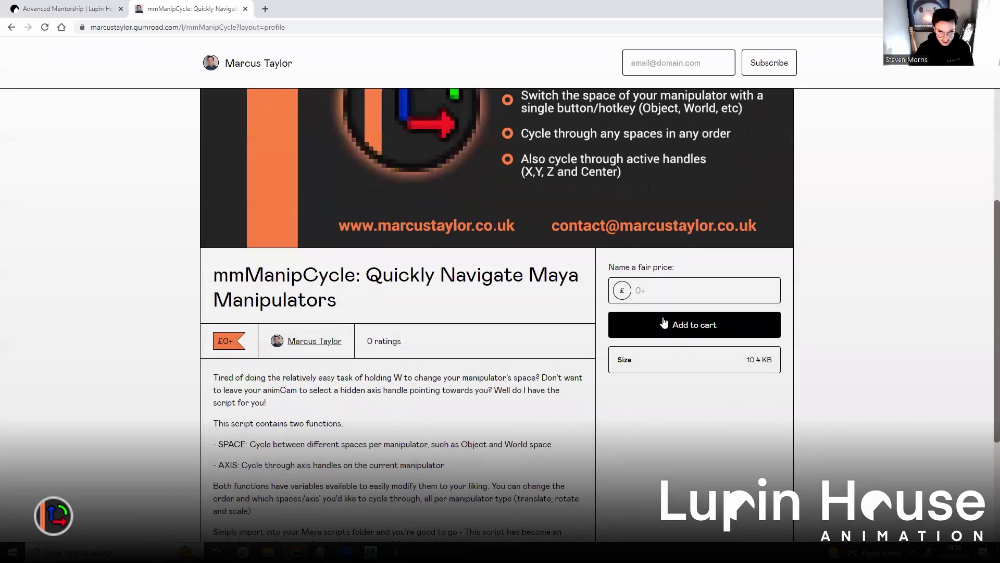
{"action": "scroll", "coordinate": [474, 192], "scroll_direction": "up", "scroll_amount": 3}
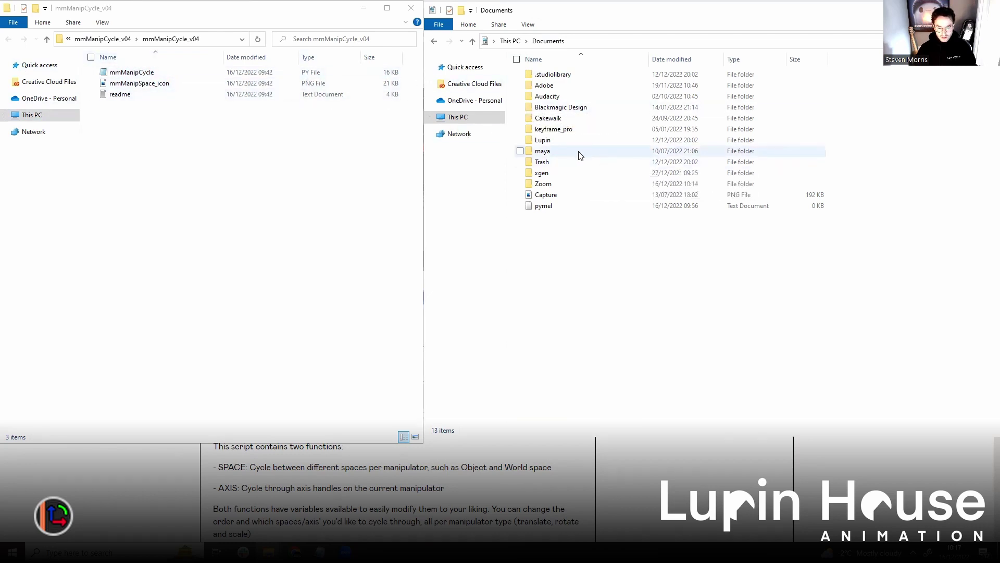
Paste mmManipCycle.py into the Documents\maya\2022\scripts folder.
{"action": "left_click", "coordinate": [131, 75]}
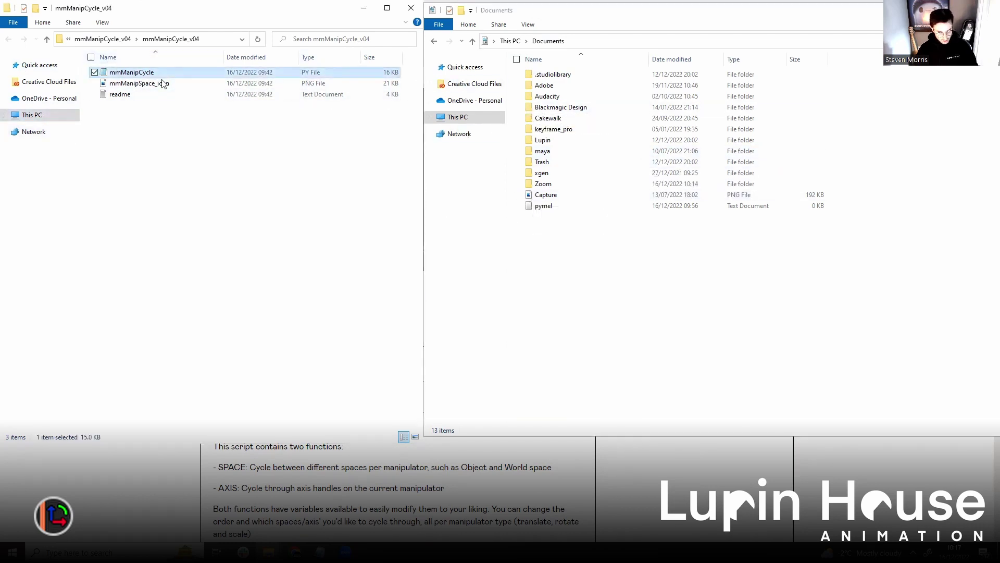
{"action": "double_click", "coordinate": [554, 151]}
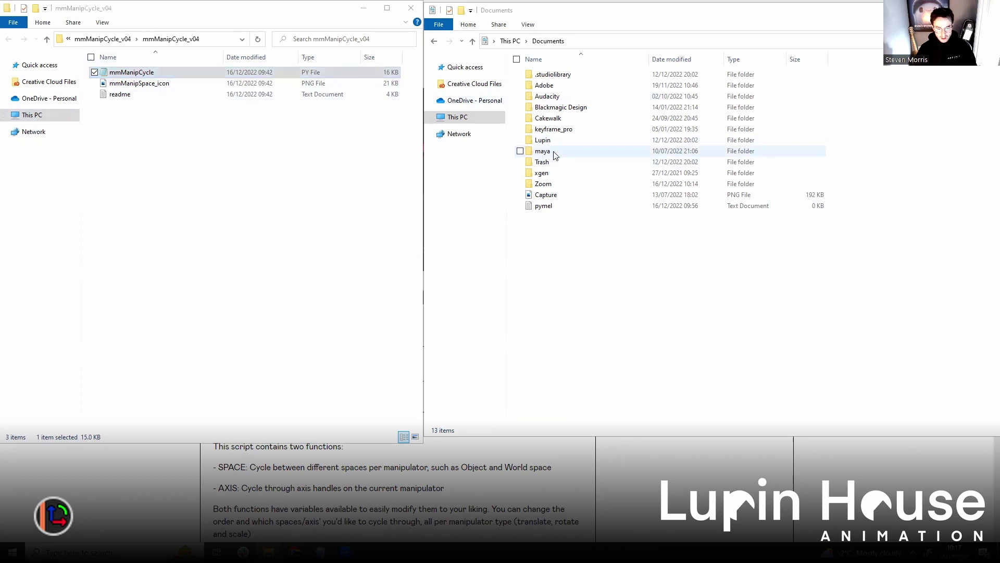
{"action": "double_click", "coordinate": [542, 75]}
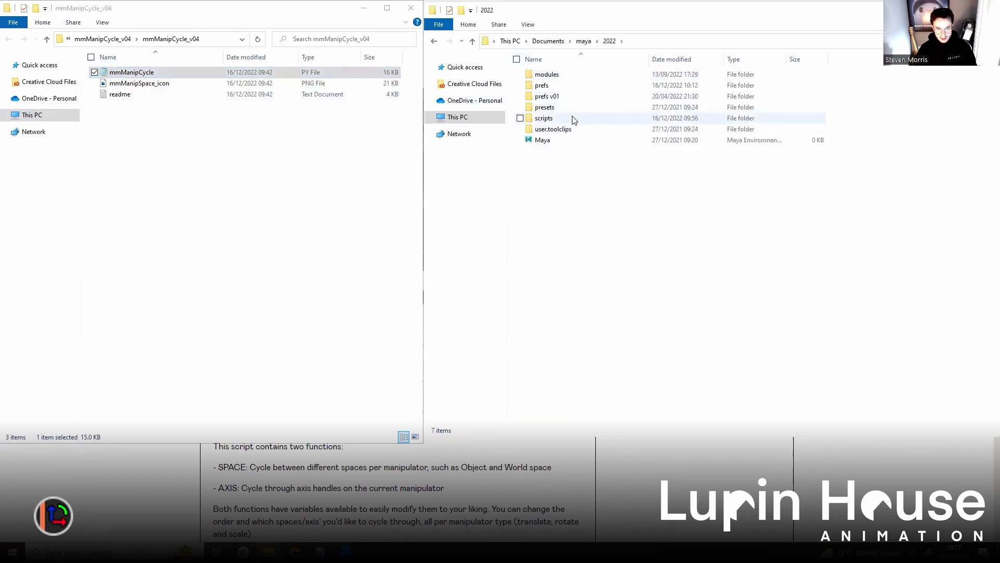
{"action": "double_click", "coordinate": [571, 128]}
{"action": "key", "text": "ctrl+v"}
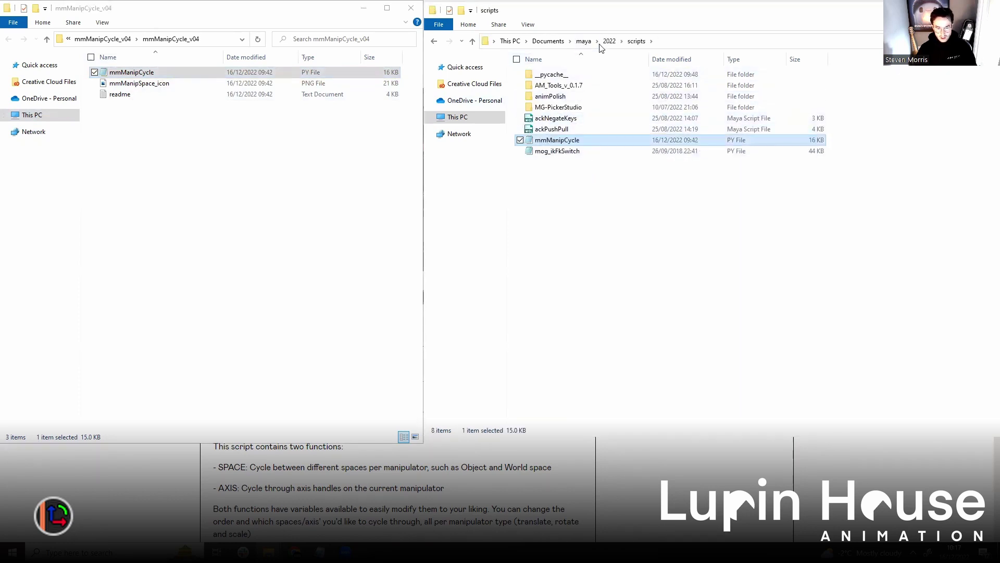
Paste mmManipCycle.py into the Documents\maya\scripts folder as well.
{"action": "left_click", "coordinate": [609, 41]}
{"action": "left_click", "coordinate": [592, 41]}
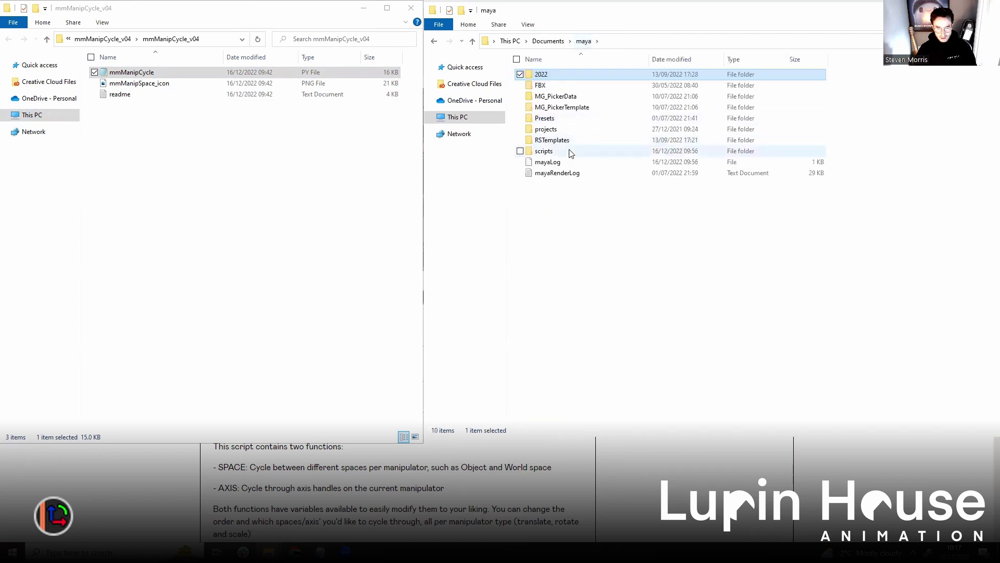
{"action": "left_click", "coordinate": [568, 150]}
{"action": "left_click", "coordinate": [568, 149]}
{"action": "left_click", "coordinate": [586, 151]}
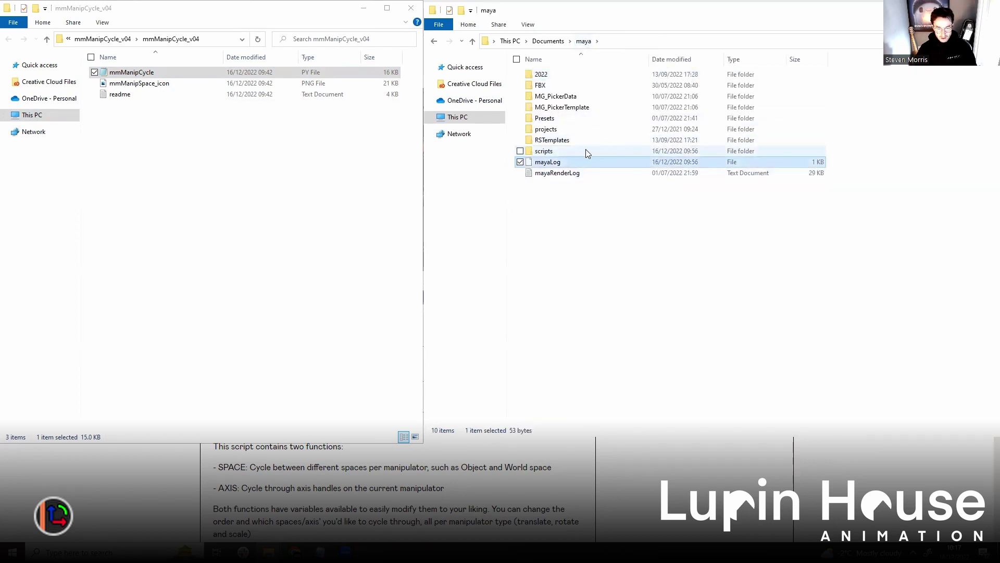
{"action": "double_click", "coordinate": [585, 151]}
{"action": "key", "text": "ctrl+v"}
{"action": "left_click", "coordinate": [600, 229]}
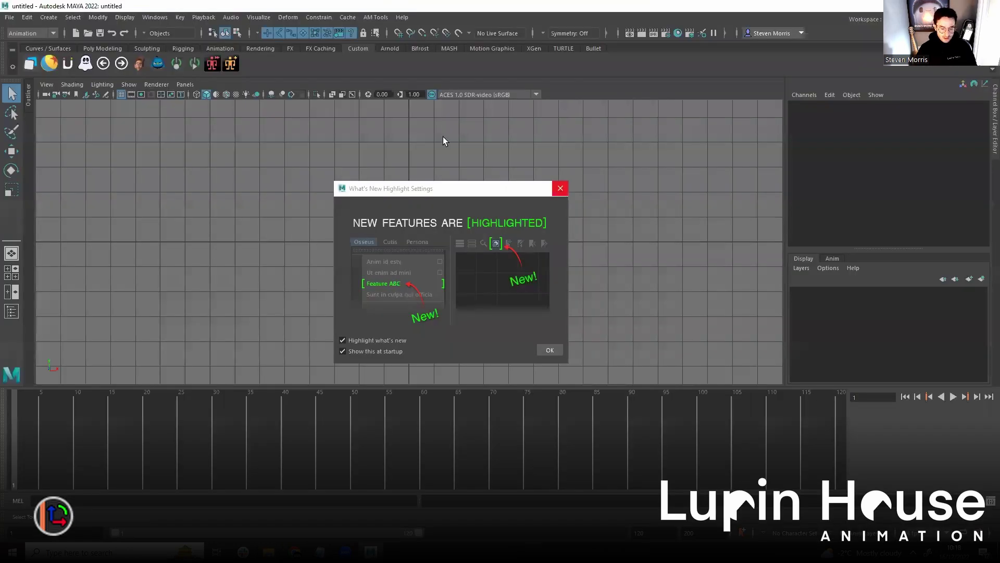
Open Maya's Hotkey Editor with Edit Hotkeys For set to Custom Scripts.
{"action": "left_click", "coordinate": [560, 189]}
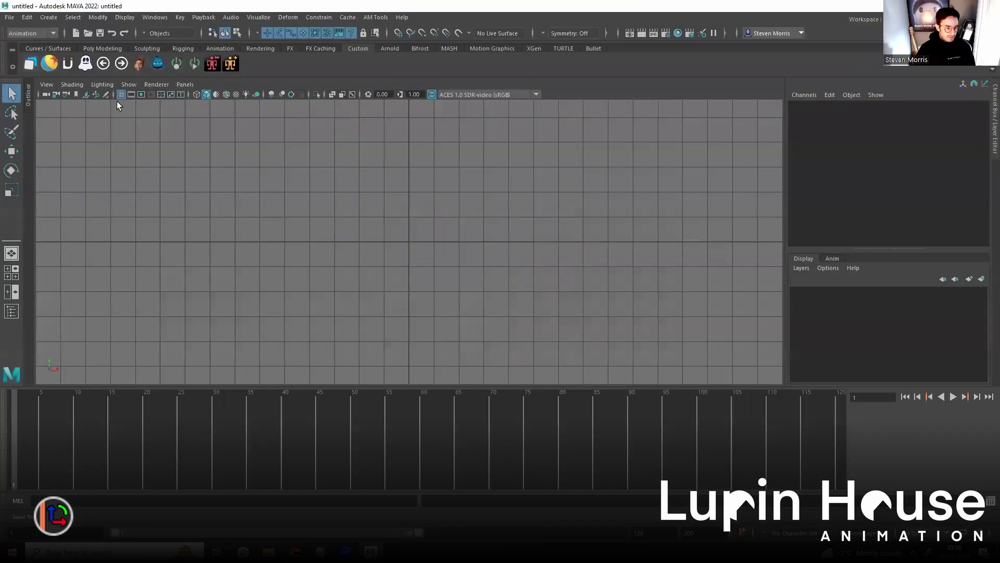
{"action": "left_click", "coordinate": [154, 17]}
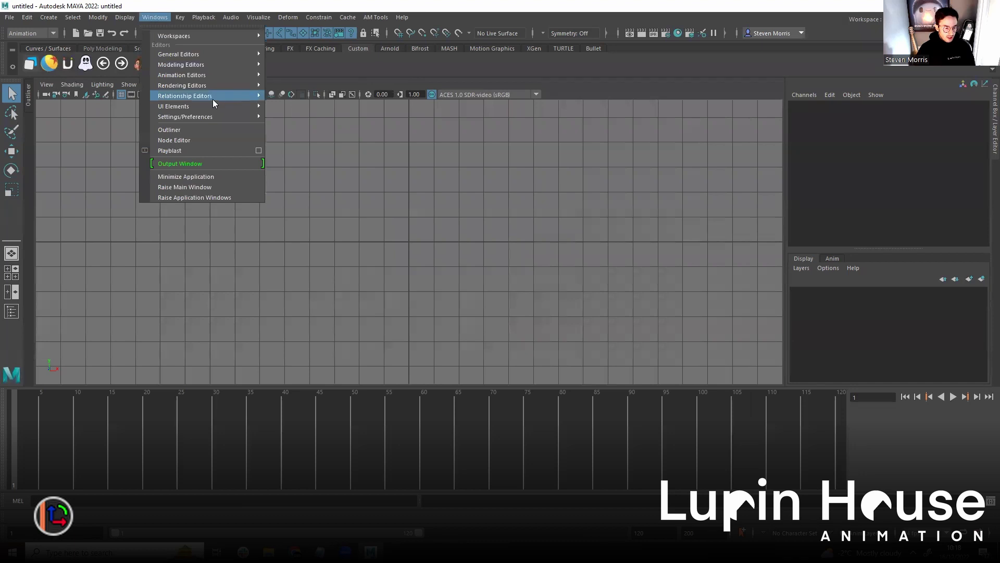
{"action": "mouse_move", "coordinate": [232, 115]}
{"action": "left_click", "coordinate": [326, 139]}
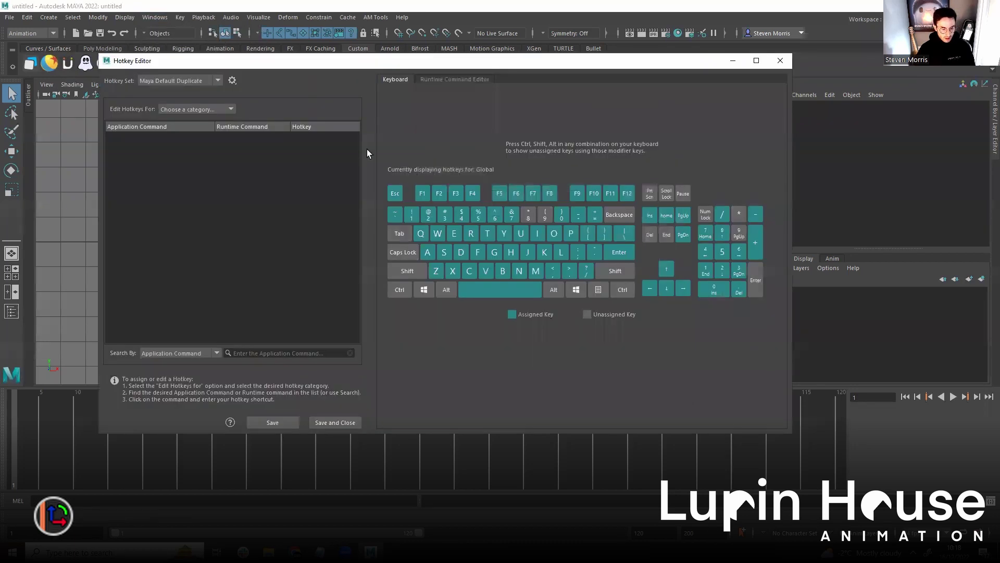
{"action": "left_click", "coordinate": [211, 111]}
{"action": "left_click", "coordinate": [188, 155]}
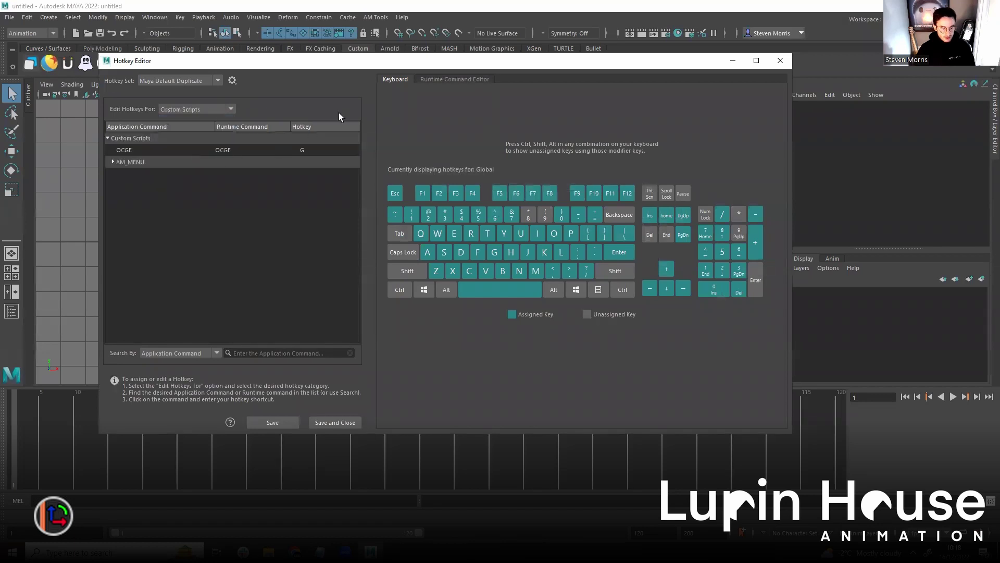
Start a new runtime command and select the readme's two space-cycling code lines.
{"action": "left_click", "coordinate": [464, 79]}
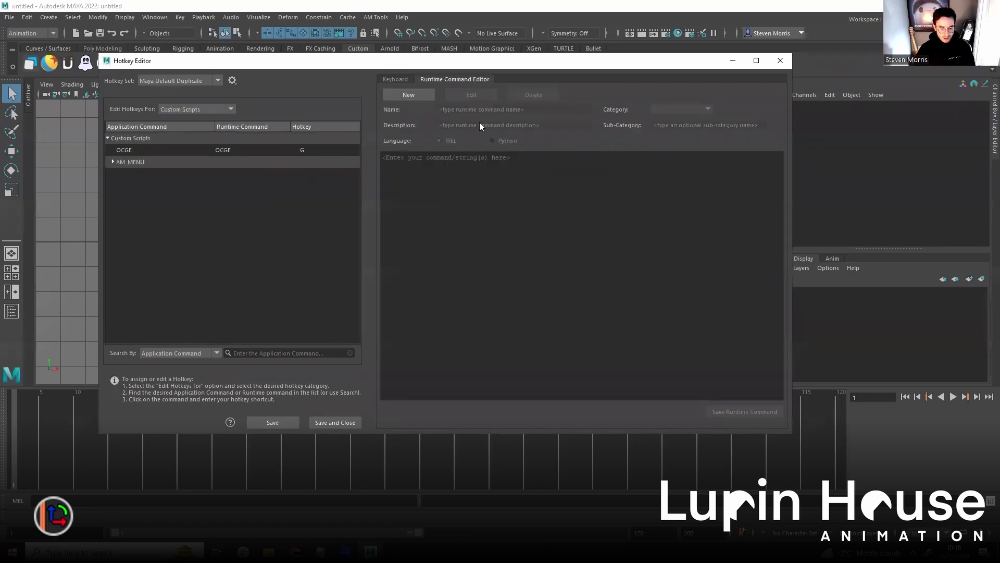
{"action": "left_click", "coordinate": [414, 93]}
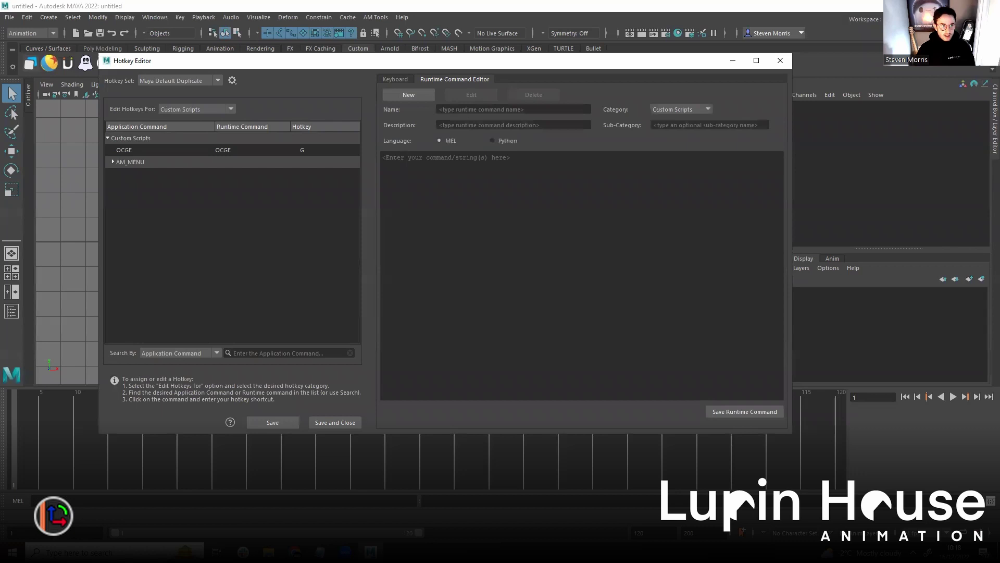
{"action": "key", "text": "alt+Tab"}
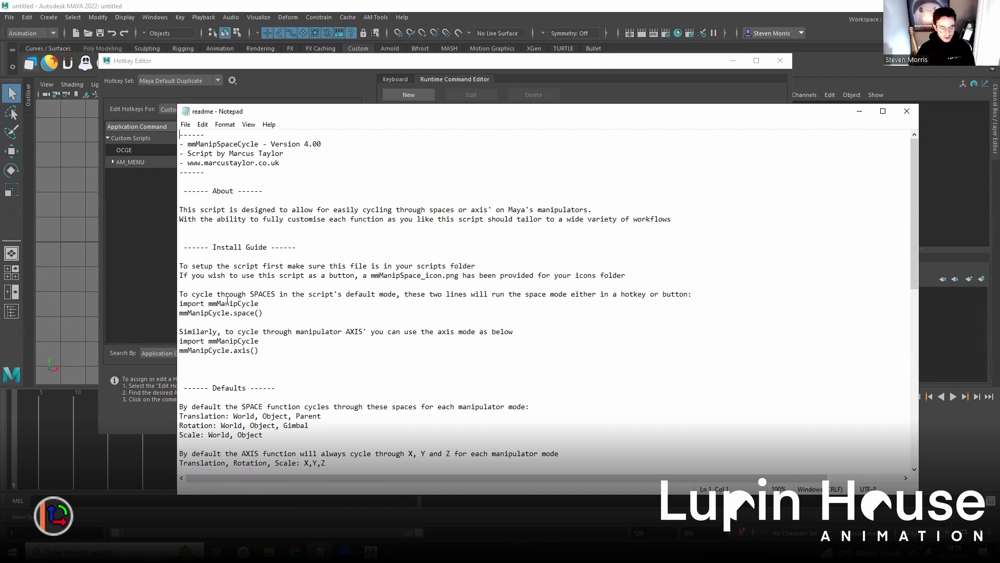
{"action": "left_click_drag", "start_coordinate": [263, 314], "coordinate": [179, 302]}
{"action": "key", "text": "ctrl+c"}
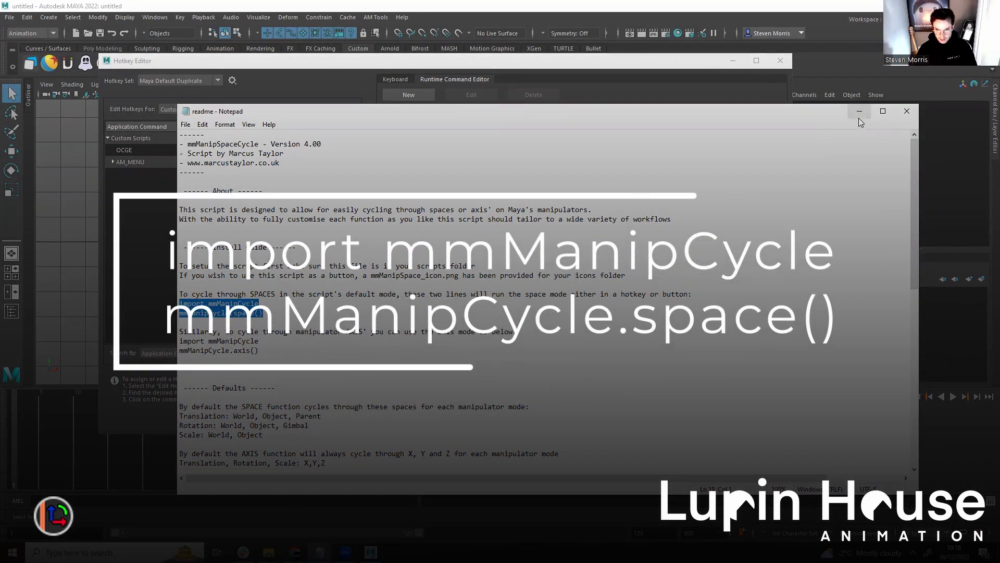
Paste the mmManipCycle.space() code and save it as runtime command 'Space', description 'Space'.
{"action": "left_click", "coordinate": [860, 112]}
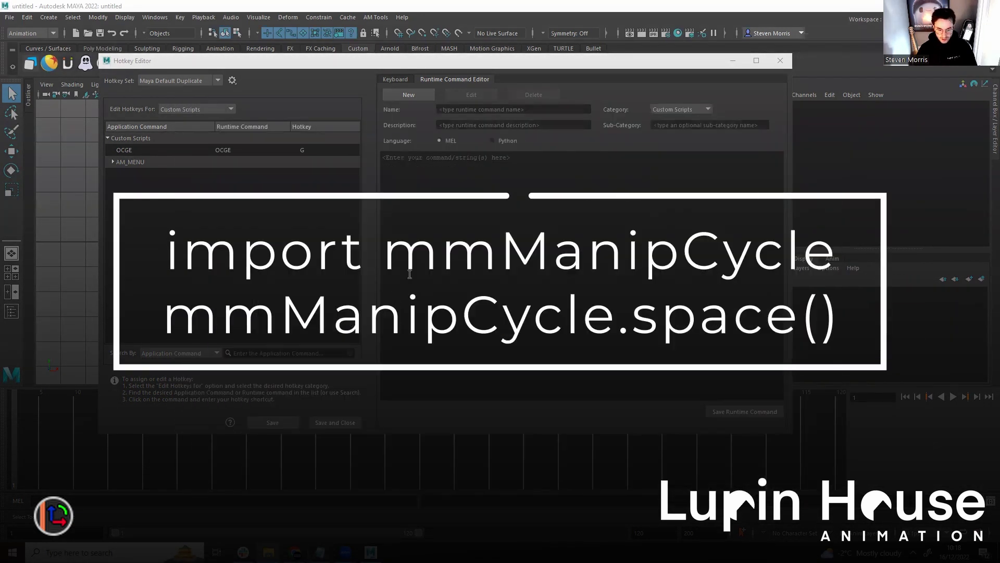
{"action": "key", "text": "ctrl+v"}
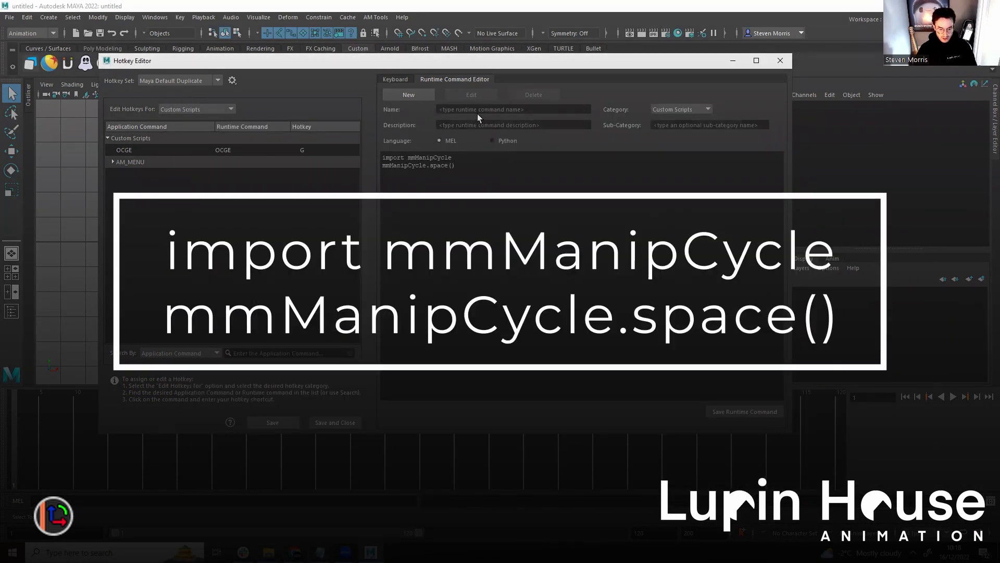
{"action": "left_click", "coordinate": [477, 112]}
{"action": "type", "text": "Space"}
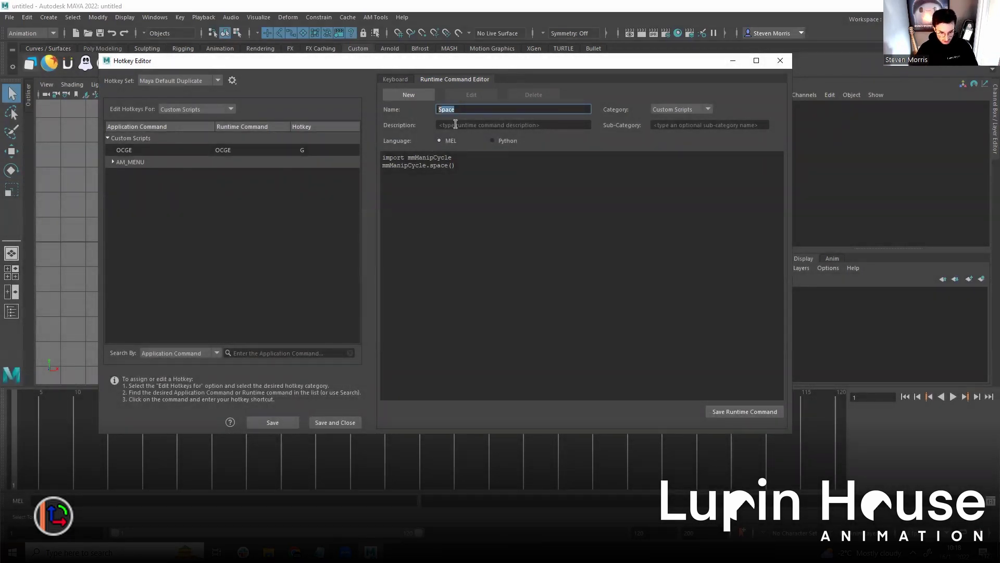
{"action": "key", "text": "Tab"}
{"action": "type", "text": "Space"}
{"action": "left_click", "coordinate": [461, 202]}
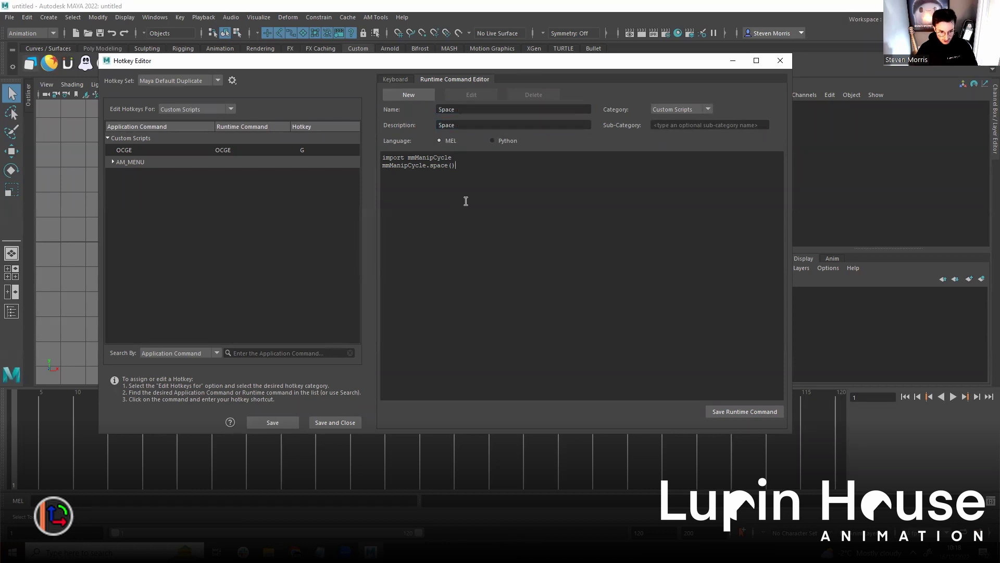
{"action": "left_click", "coordinate": [739, 409]}
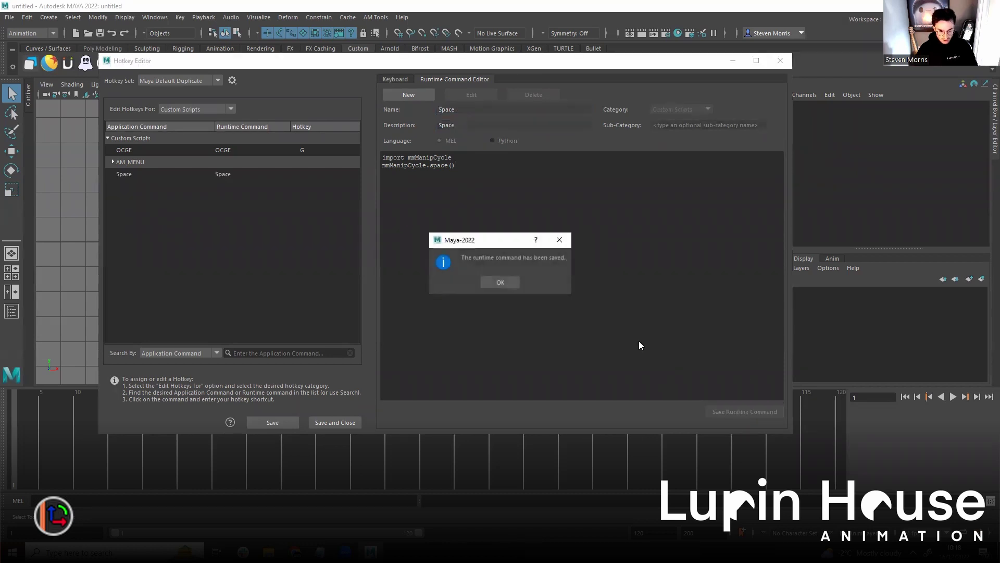
{"action": "left_click", "coordinate": [499, 281]}
{"action": "left_click_drag", "start_coordinate": [483, 168], "coordinate": [321, 163]}
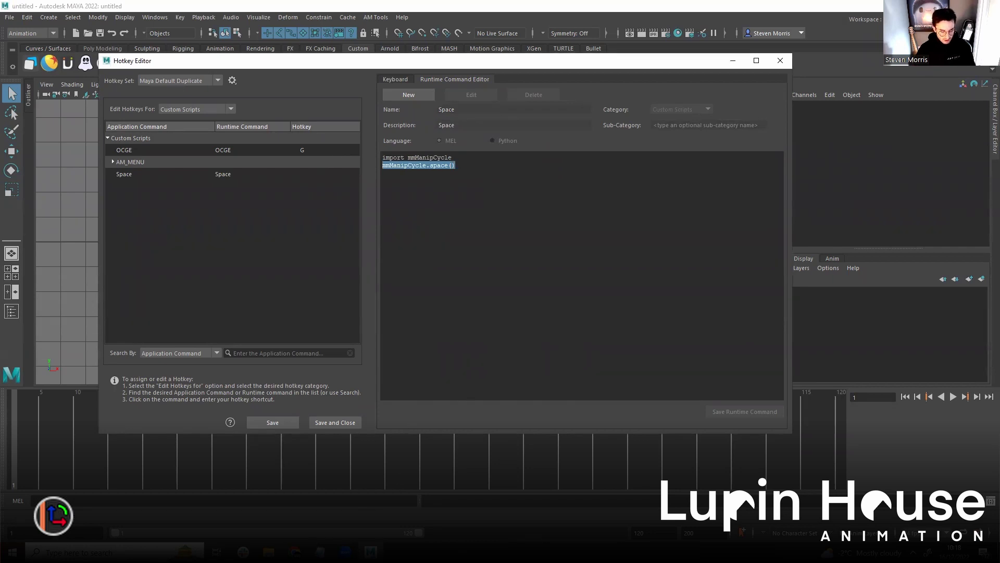
Paste the readme's two axis-cycling lines into a new runtime command.
{"action": "left_click", "coordinate": [490, 492]}
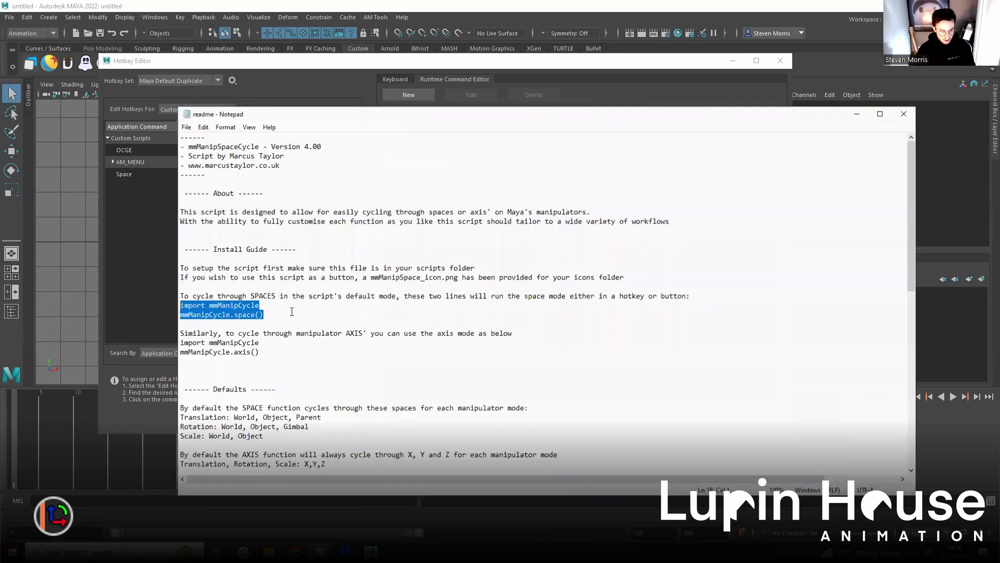
{"action": "left_click_drag", "start_coordinate": [284, 359], "coordinate": [163, 343]}
{"action": "key", "text": "ctrl+c"}
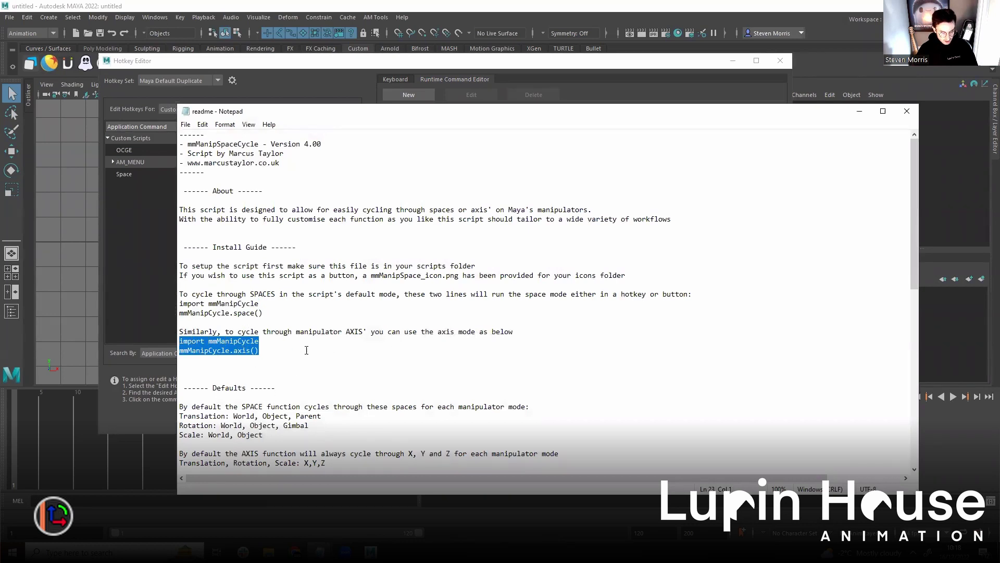
{"action": "left_click", "coordinate": [860, 111]}
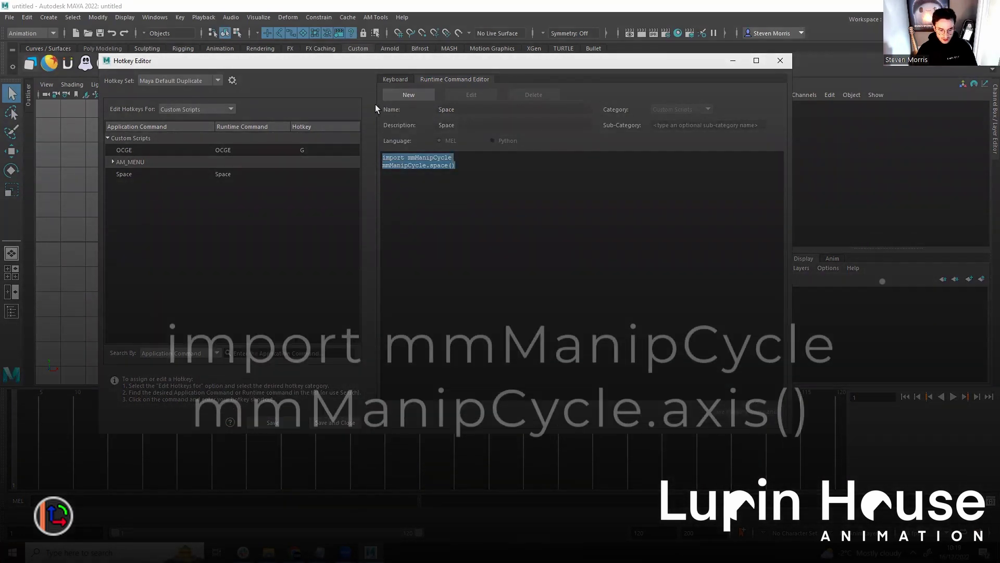
{"action": "left_click", "coordinate": [423, 97]}
{"action": "key", "text": "ctrl+v"}
Name the command 'Axis', fill in its description and save it.
{"action": "left_click", "coordinate": [484, 110]}
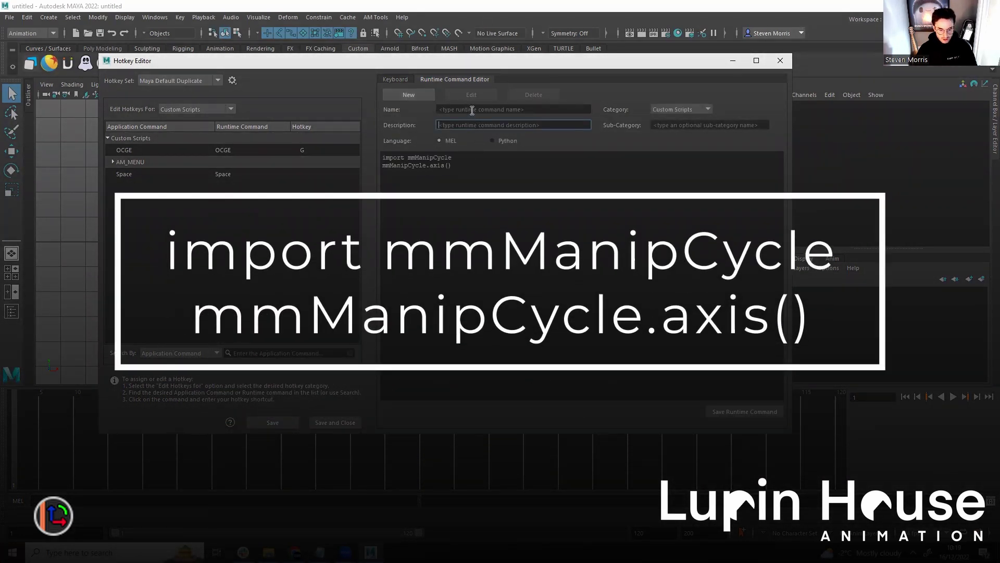
{"action": "type", "text": "Axis"}
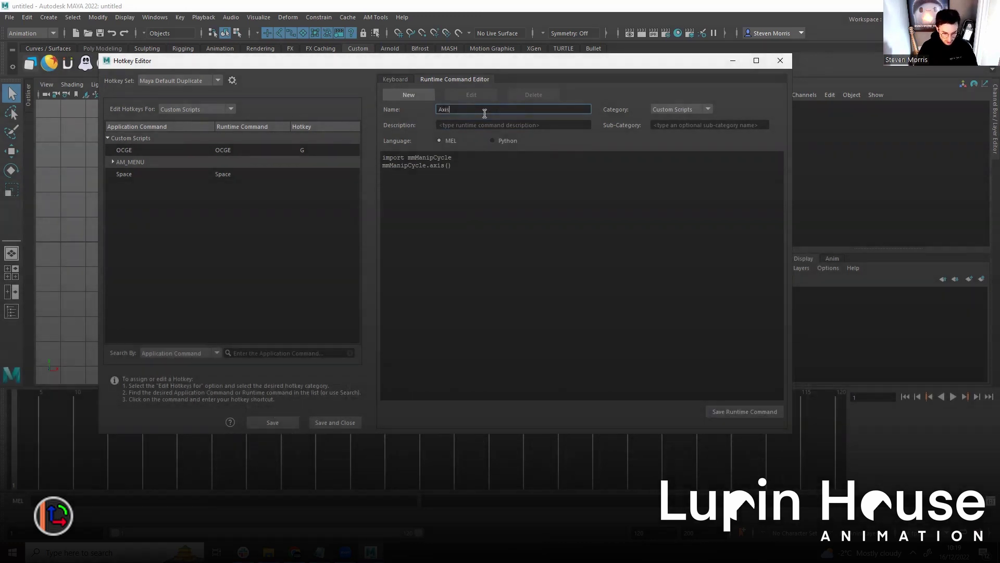
{"action": "left_click", "coordinate": [460, 123]}
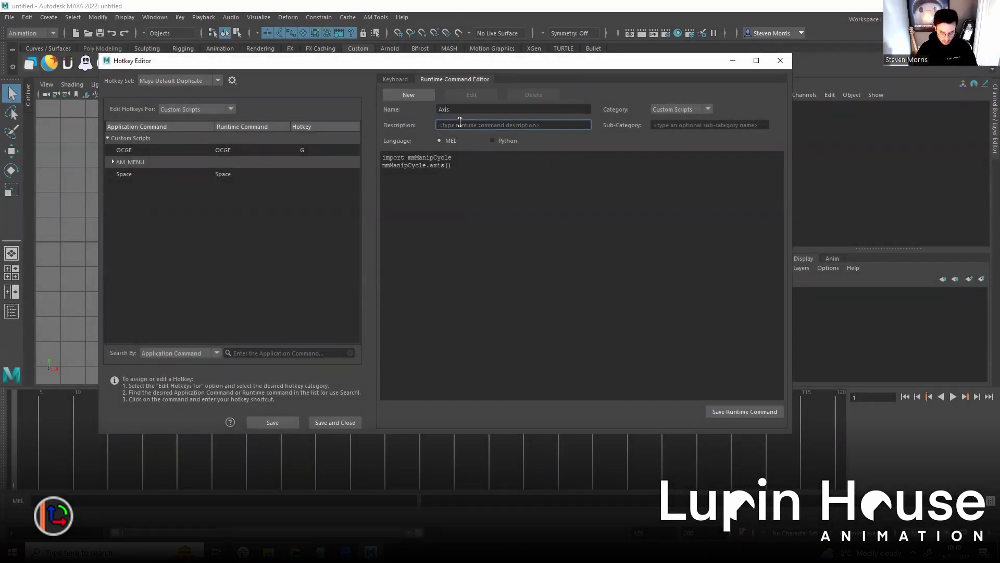
{"action": "type", "text": "Axis"}
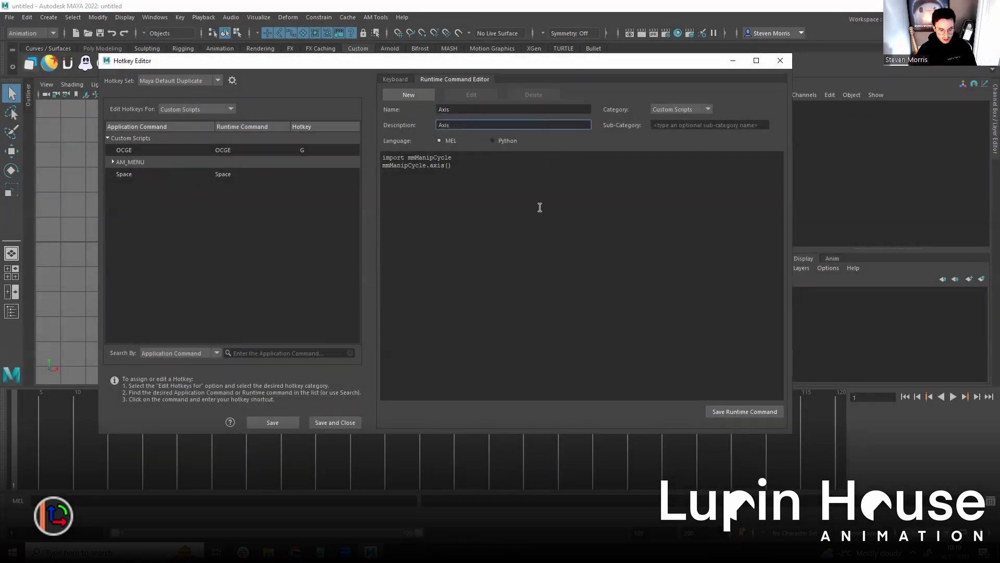
{"action": "left_click", "coordinate": [758, 412]}
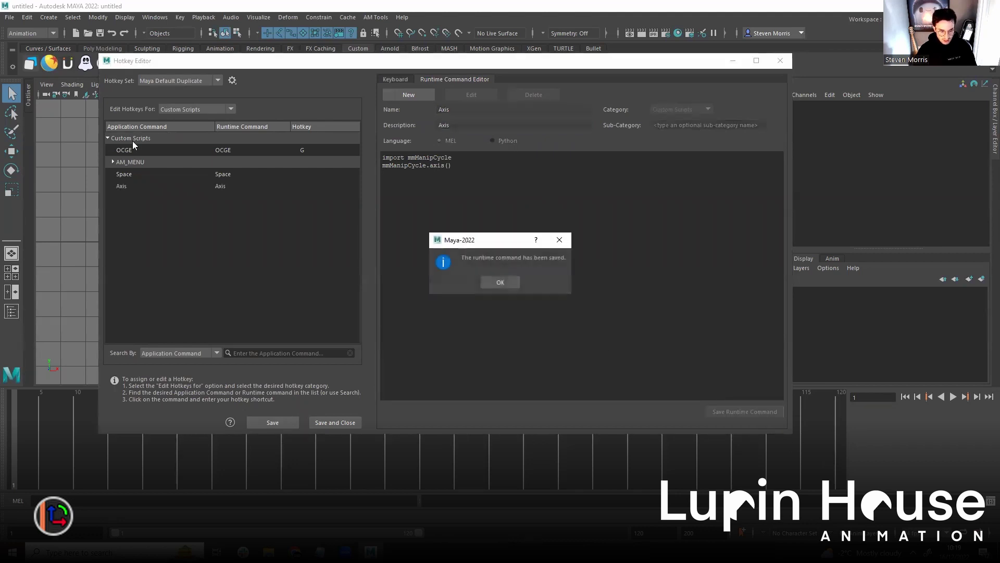
{"action": "left_click", "coordinate": [493, 281]}
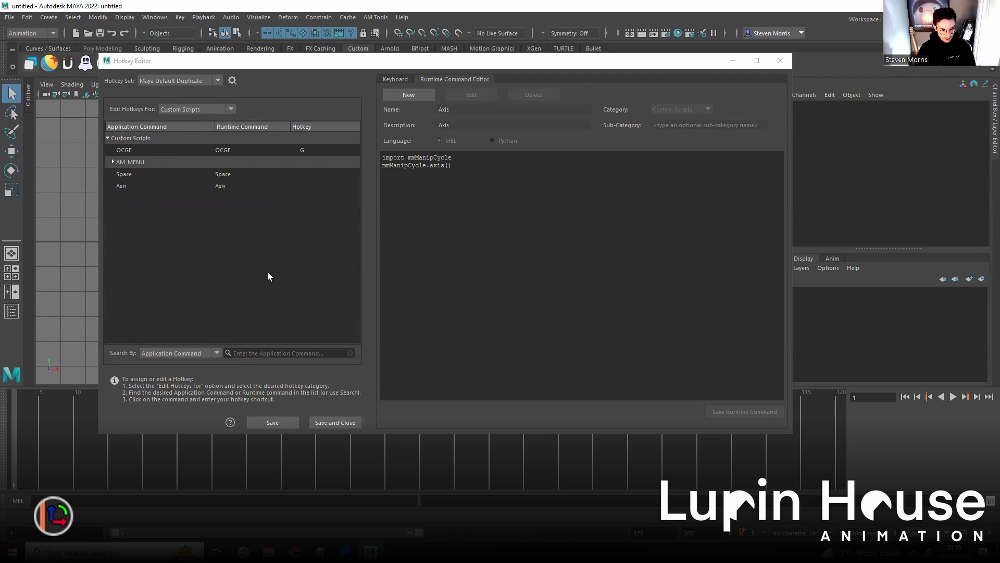
Bind Alt+' to the Space runtime command, overriding the old assignment, and save hotkeys.
{"action": "left_click", "coordinate": [310, 174]}
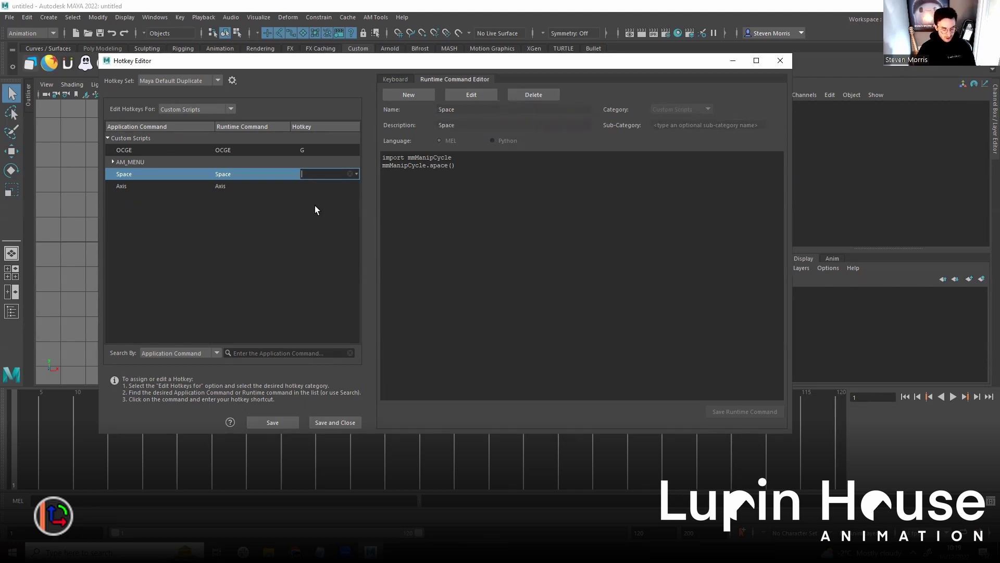
{"action": "key", "text": "alt+apostrophe"}
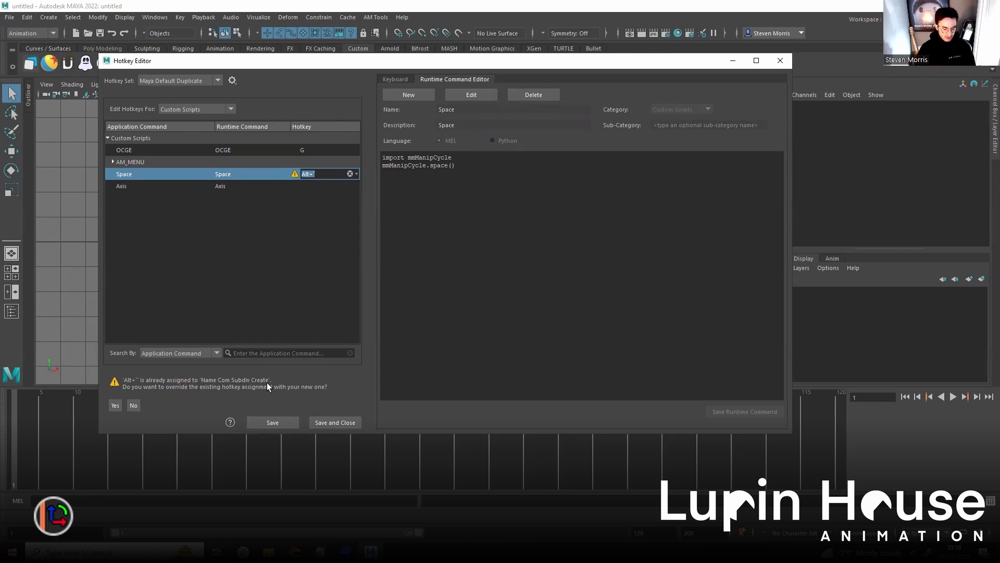
{"action": "left_click", "coordinate": [287, 424]}
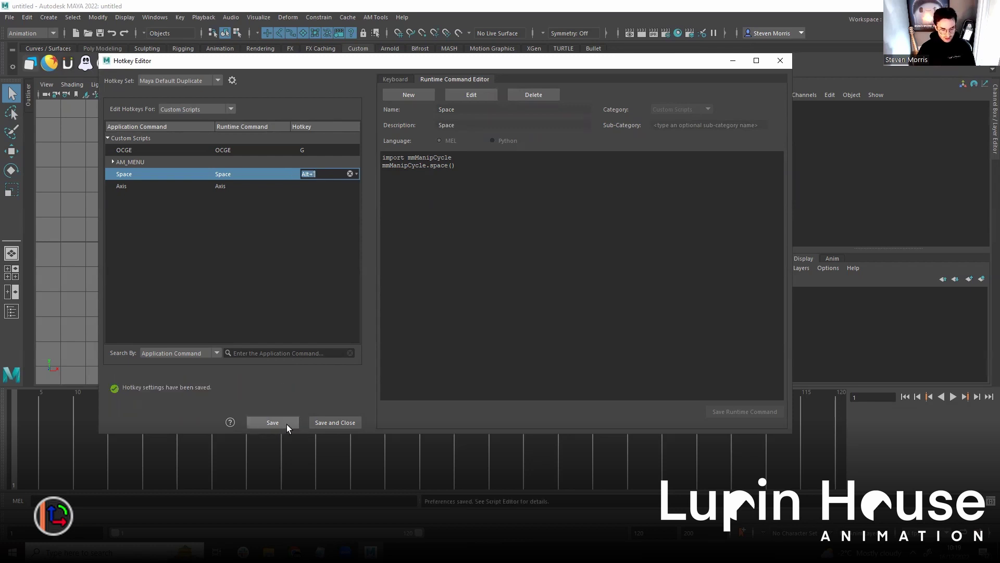
{"action": "left_click", "coordinate": [331, 187]}
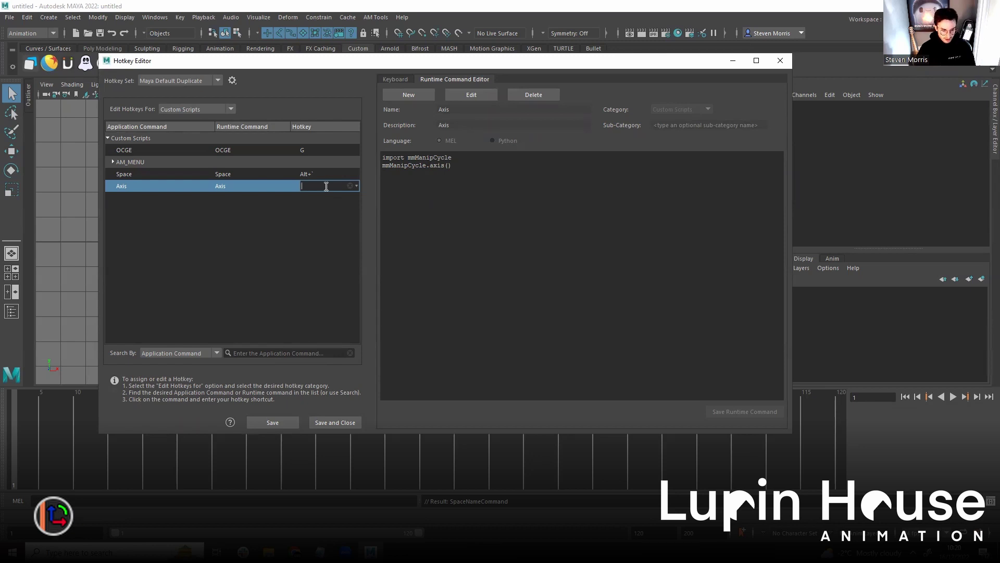
Bind Alt+A to Axis over Cycle Display Mode, then save and close the Hotkey Editor.
{"action": "key", "text": "alt+a"}
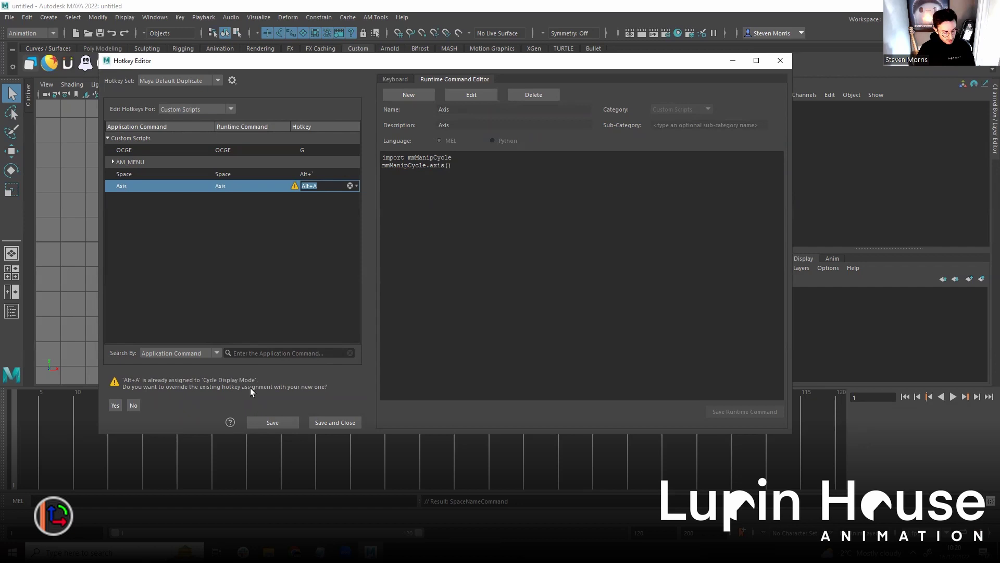
{"action": "left_click", "coordinate": [273, 419]}
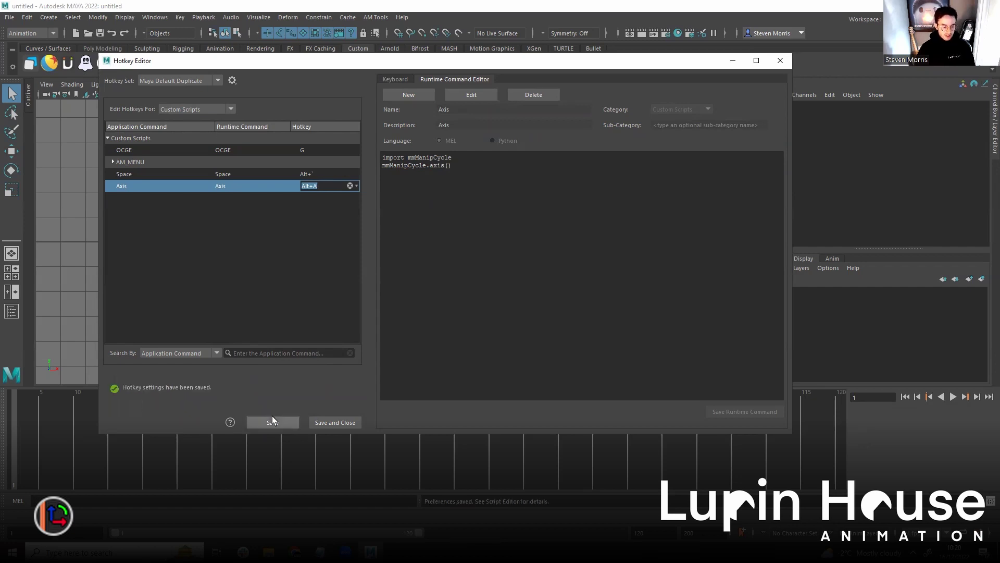
{"action": "left_click", "coordinate": [328, 422]}
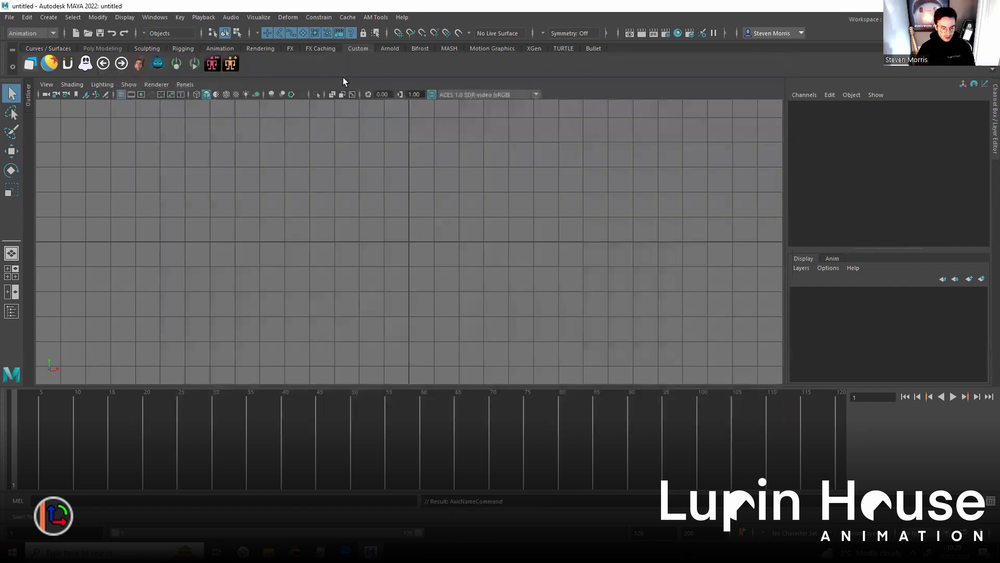
Create a polygon cube from the Poly Modeling shelf and scale it uniformly to 4.433.
{"action": "left_click", "coordinate": [100, 49]}
{"action": "left_click", "coordinate": [48, 63]}
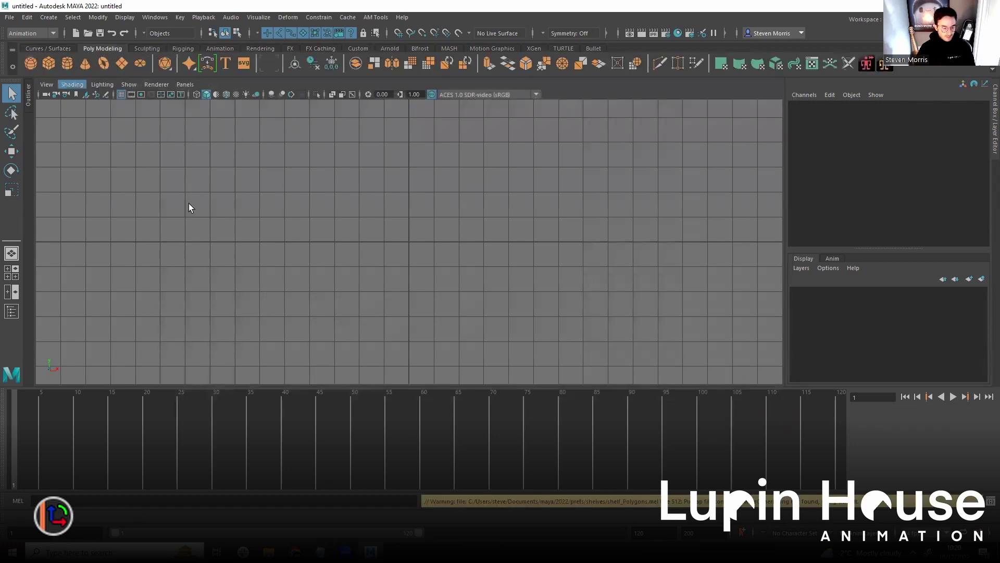
{"action": "key", "text": "r"}
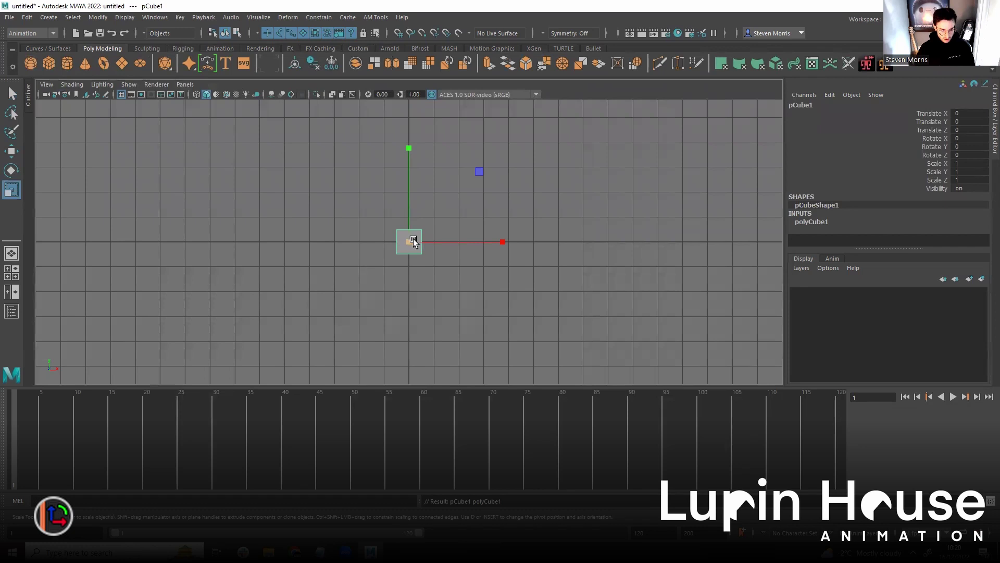
{"action": "left_click_drag", "start_coordinate": [409, 242], "coordinate": [476, 224]}
{"action": "scroll", "coordinate": [477, 231], "scroll_direction": "up", "scroll_amount": 4}
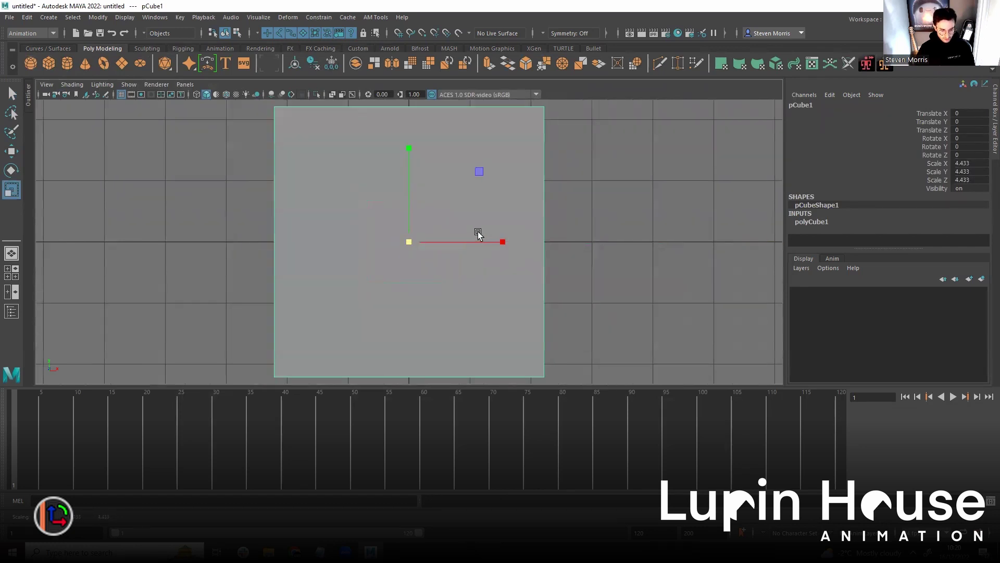
{"action": "scroll", "coordinate": [480, 232], "scroll_direction": "down", "scroll_amount": 3}
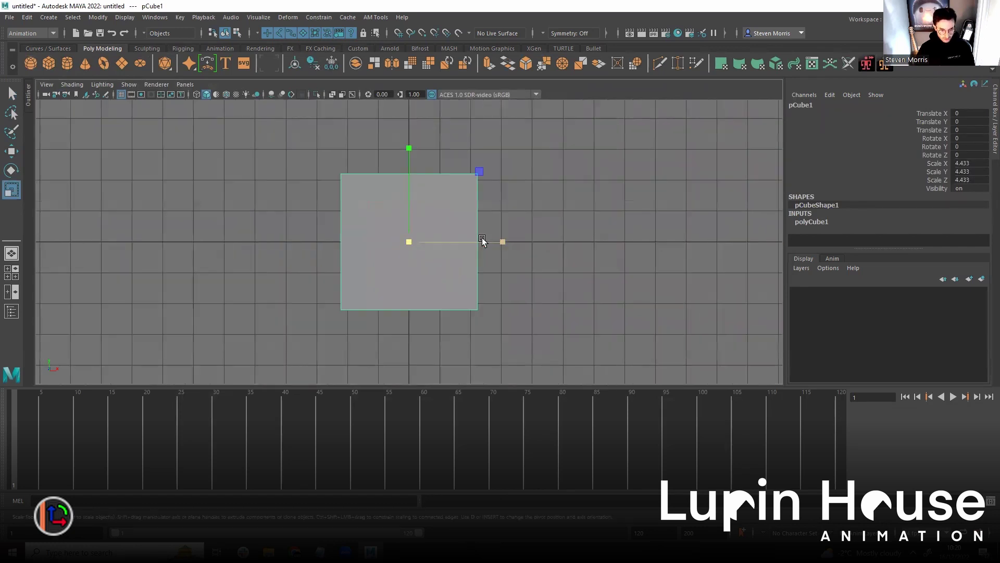
Show the cube in perspective, try the Move and Rotate tools, and leave it deselected.
{"action": "key", "text": "space"}
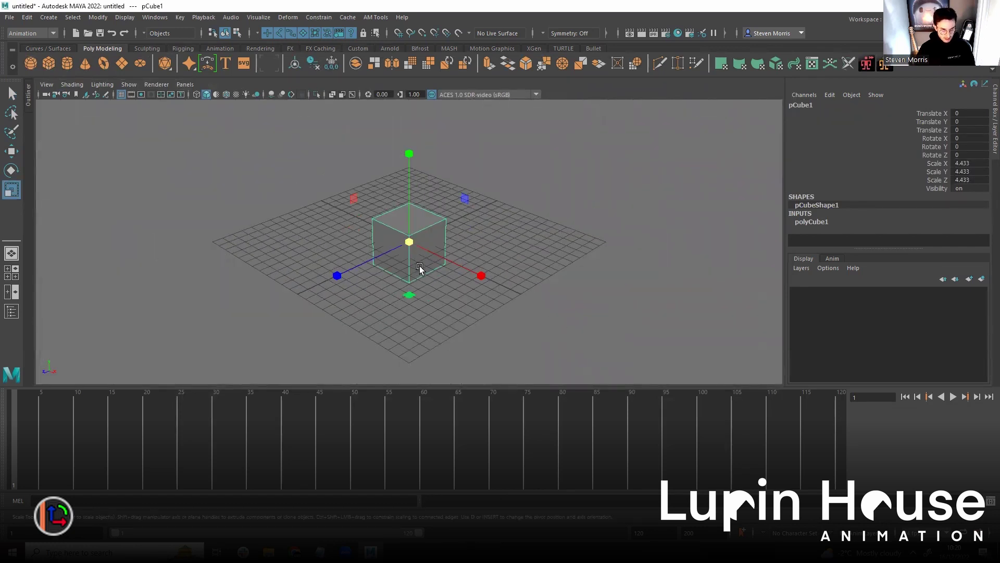
{"action": "key", "text": "w"}
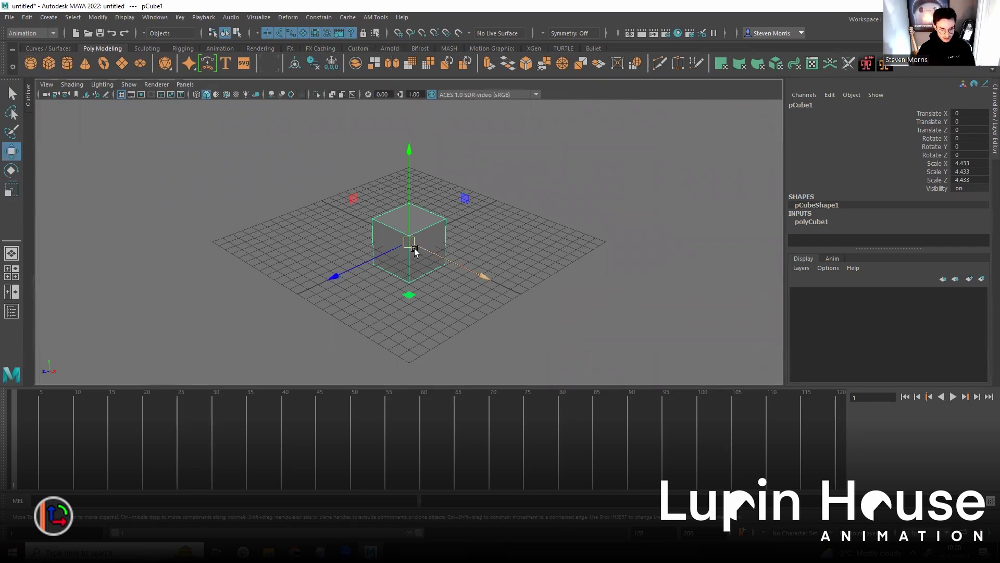
{"action": "key", "text": "e"}
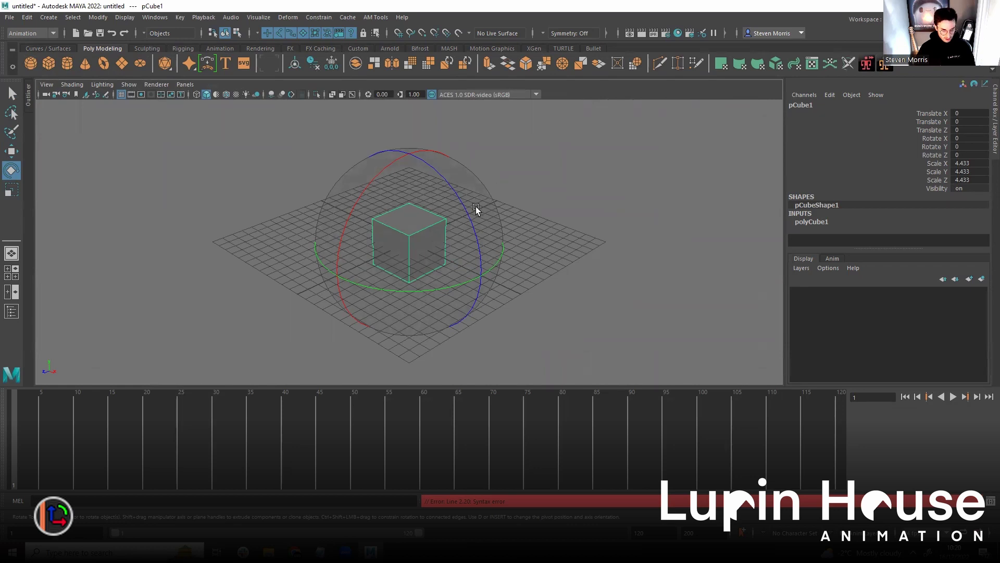
{"action": "left_click", "coordinate": [501, 204]}
{"action": "left_click", "coordinate": [399, 223]}
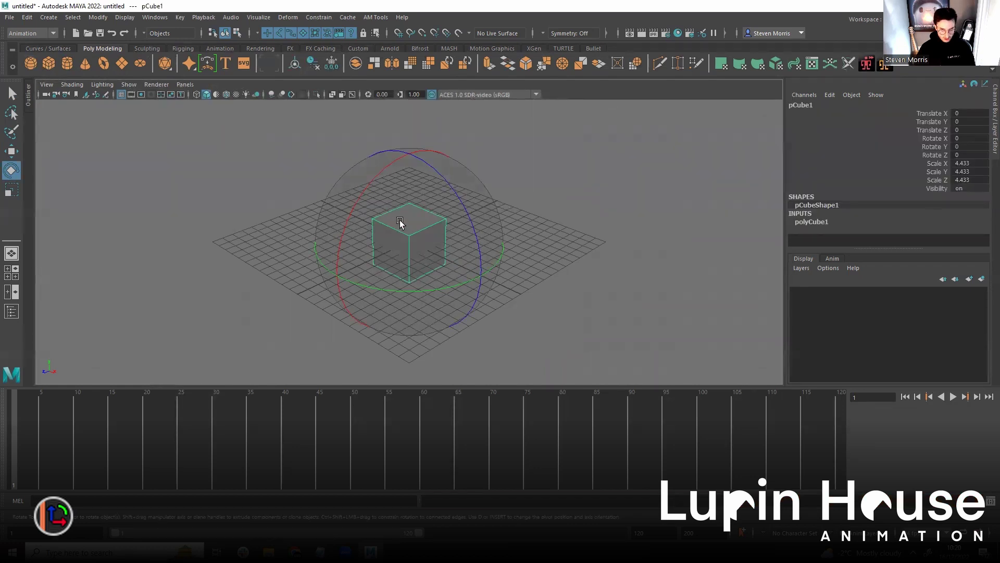
{"action": "left_click", "coordinate": [392, 174]}
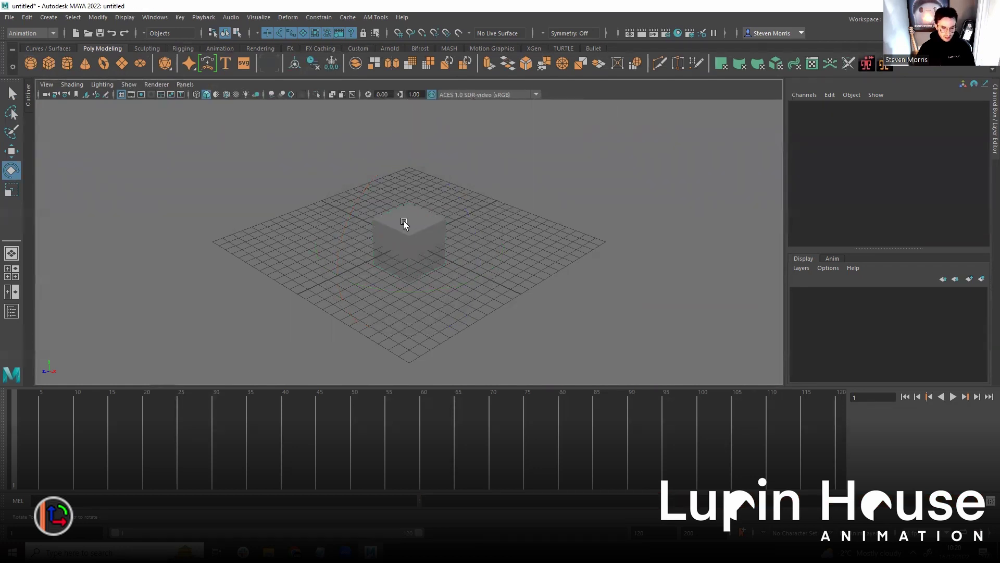
{"action": "left_click", "coordinate": [404, 224]}
{"action": "left_click", "coordinate": [552, 133]}
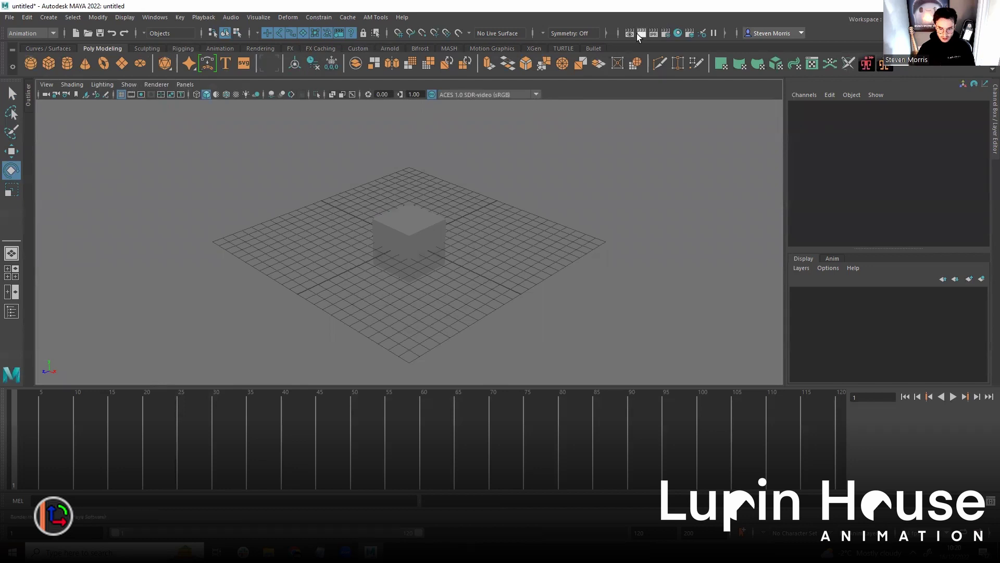
Open the Hotkey Editor with Edit Hotkeys For set to Custom Scripts.
{"action": "left_click", "coordinate": [155, 17]}
{"action": "mouse_move", "coordinate": [208, 117]}
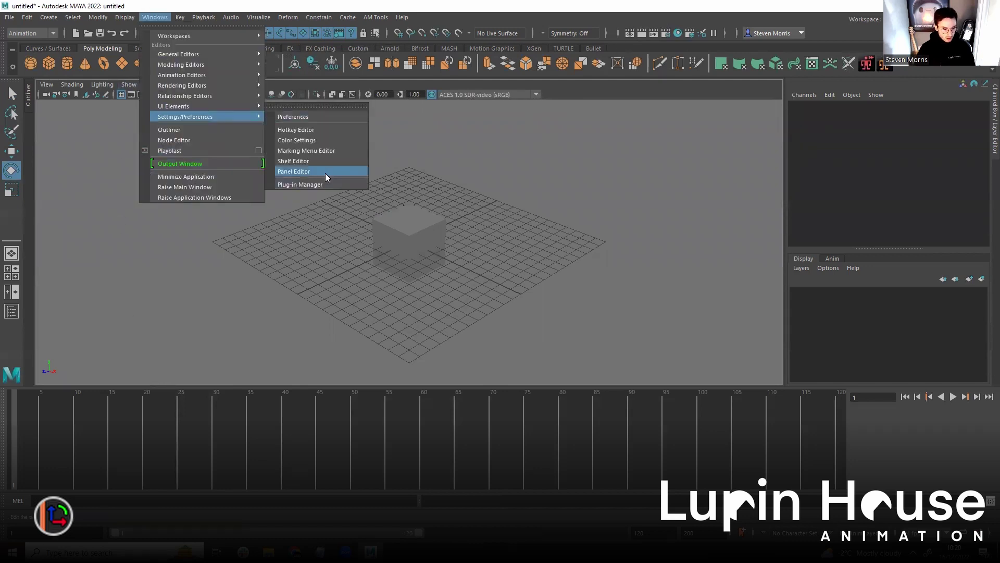
{"action": "left_click", "coordinate": [315, 131]}
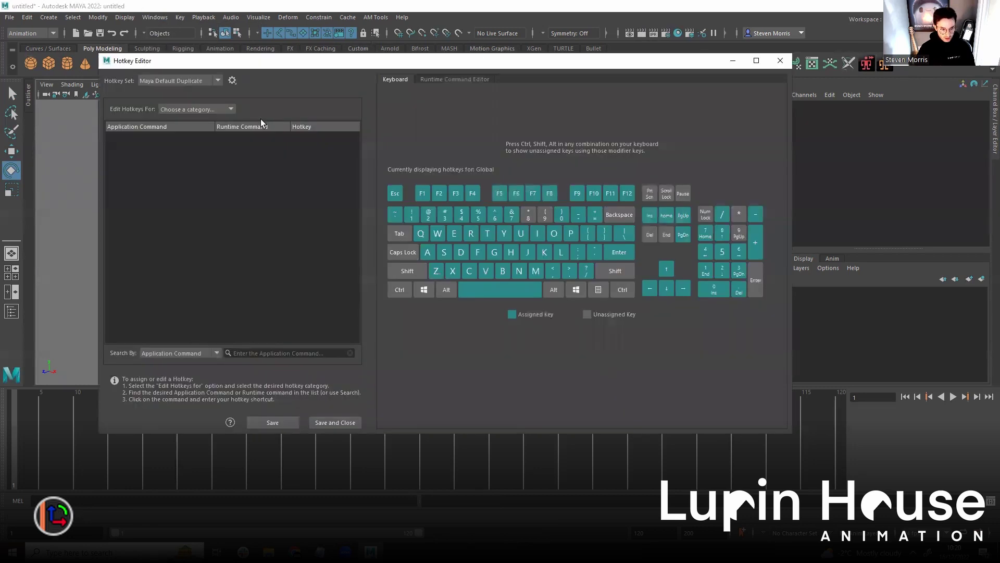
{"action": "left_click", "coordinate": [222, 113]}
{"action": "left_click", "coordinate": [201, 146]}
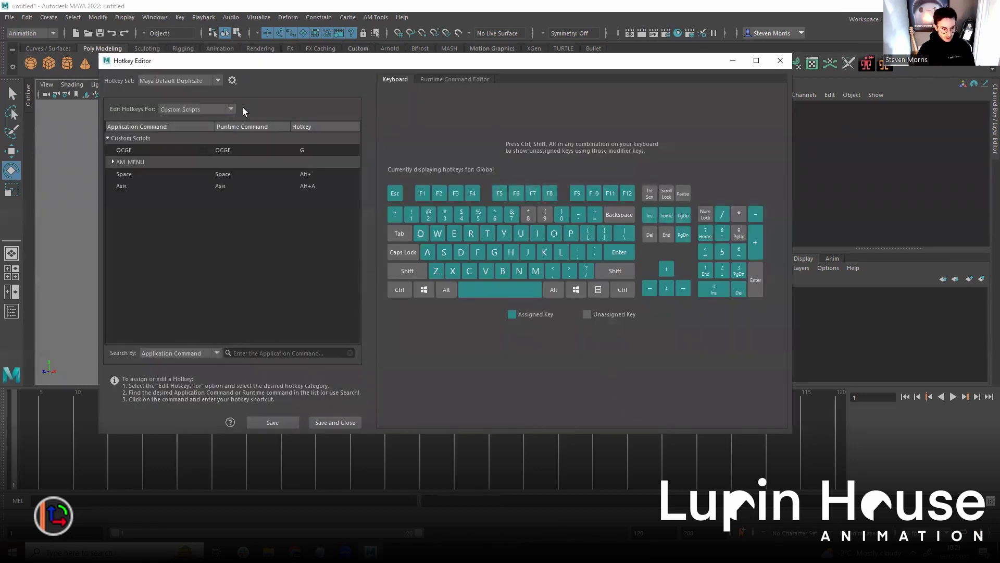
Review the Space and Axis command scripts, copy the Space code, and start a new runtime command.
{"action": "left_click", "coordinate": [202, 177]}
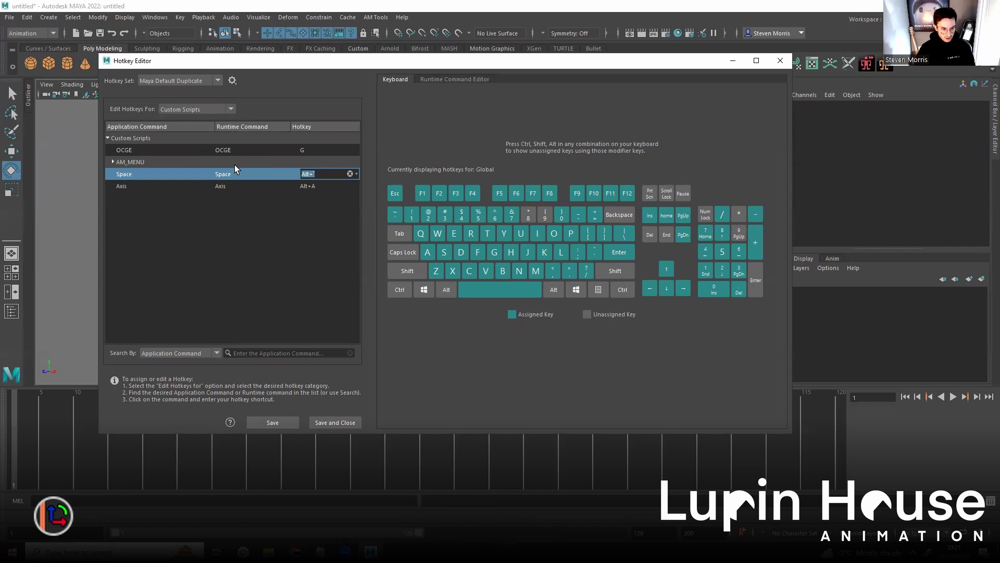
{"action": "left_click", "coordinate": [449, 77]}
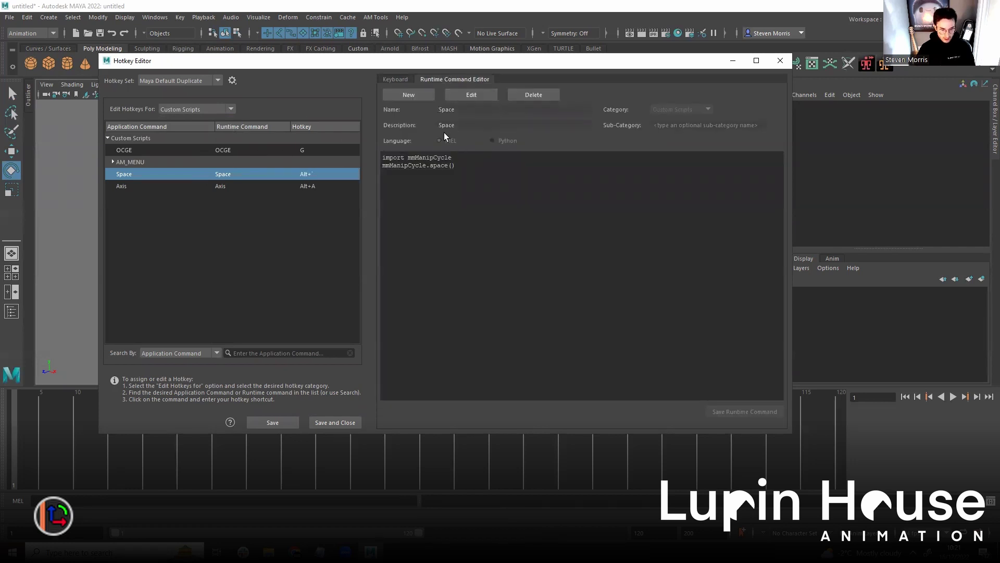
{"action": "left_click", "coordinate": [320, 186]}
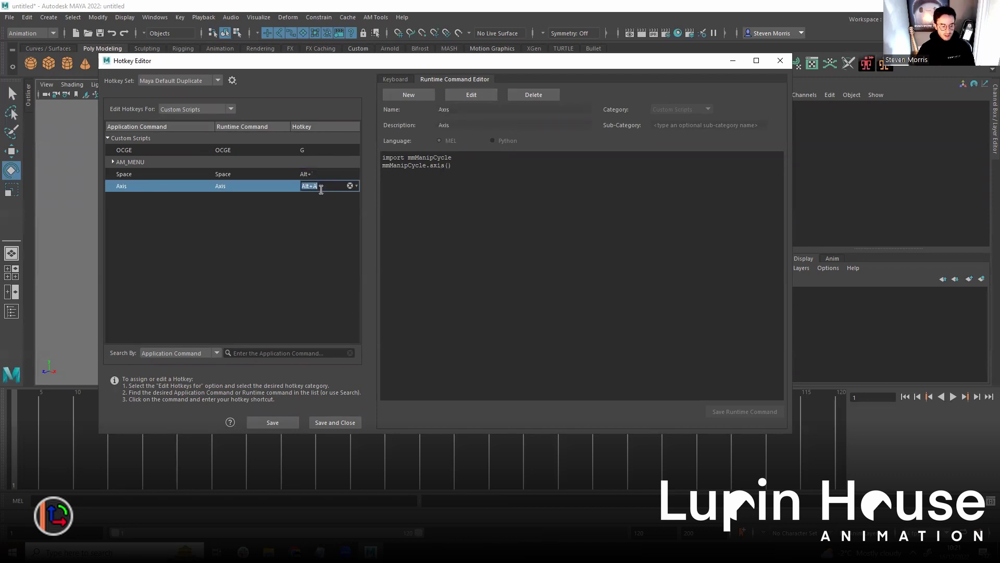
{"action": "left_click", "coordinate": [248, 175]}
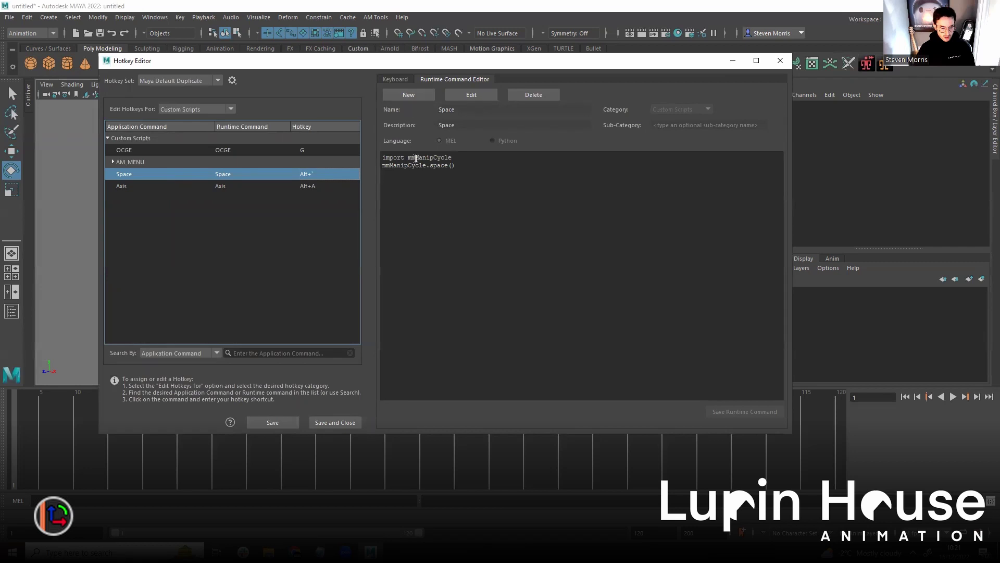
{"action": "left_click_drag", "start_coordinate": [456, 165], "coordinate": [370, 156]}
{"action": "key", "text": "ctrl+c"}
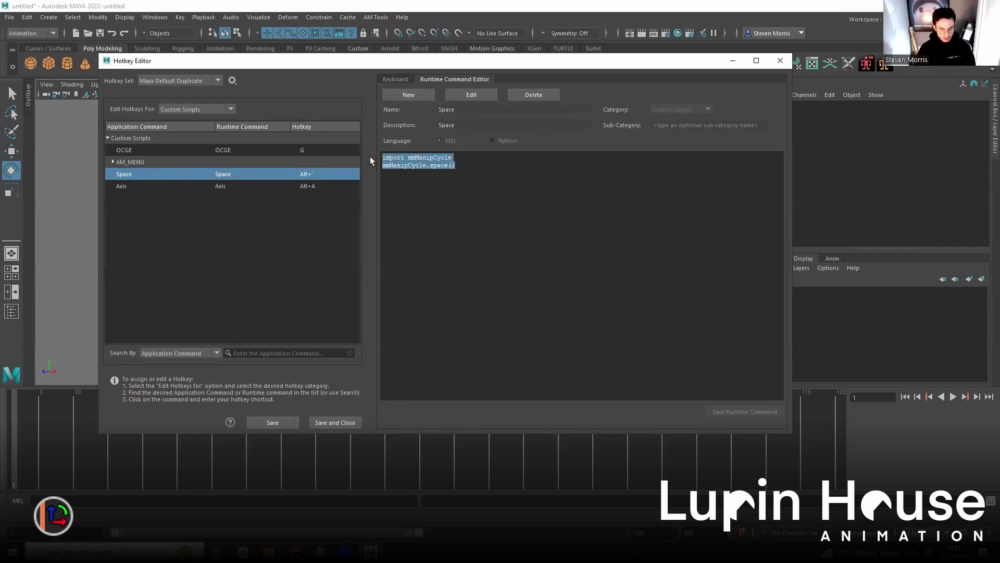
{"action": "left_click", "coordinate": [416, 95]}
{"action": "left_click", "coordinate": [484, 171]}
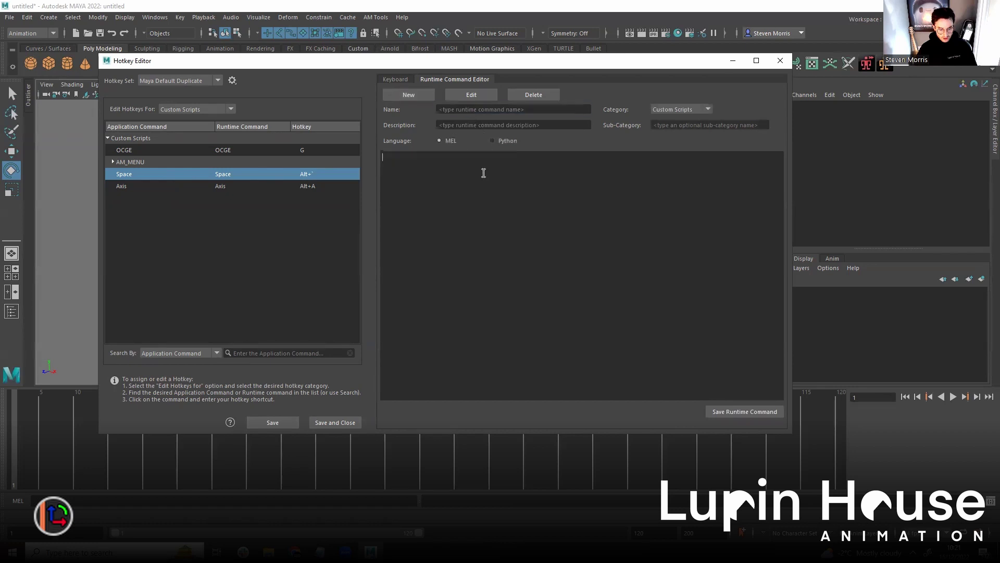
Paste the mmManipCycle.space() code as Python, with name and description 'Space'.
{"action": "key", "text": "ctrl+v"}
{"action": "left_click", "coordinate": [507, 140]}
{"action": "left_click", "coordinate": [482, 109]}
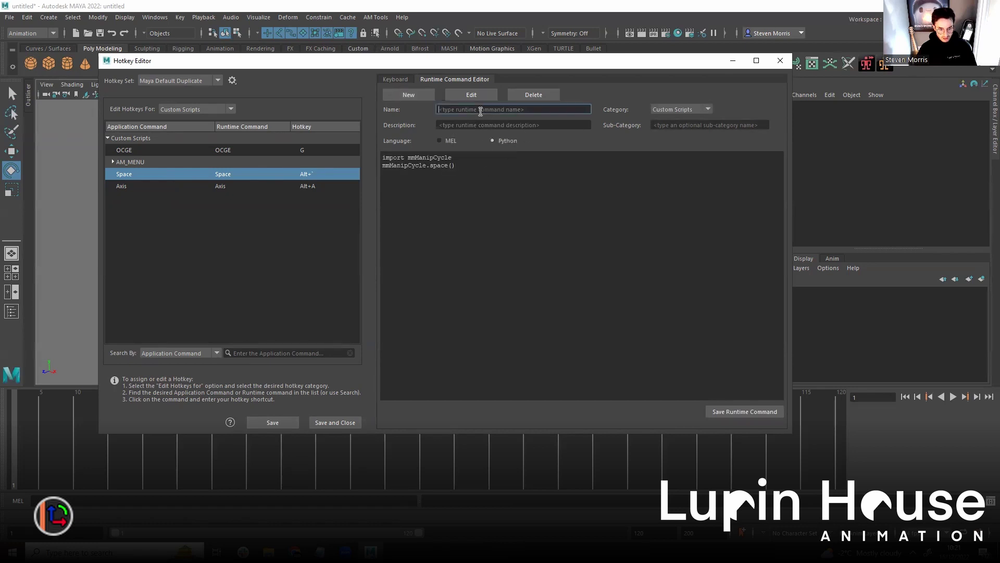
{"action": "type", "text": "Space"}
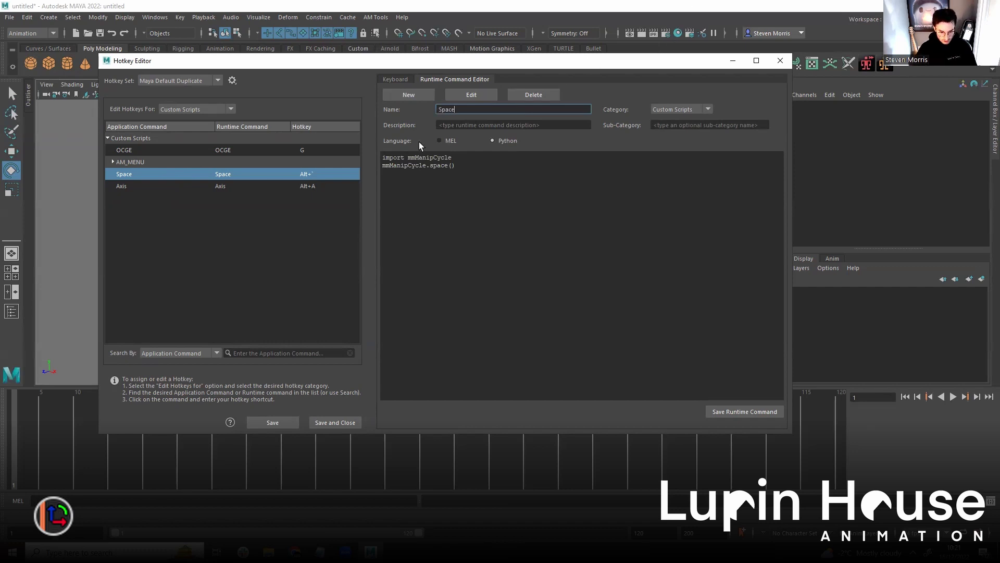
{"action": "double_click", "coordinate": [466, 110]}
{"action": "key", "text": "ctrl+c"}
{"action": "left_click", "coordinate": [459, 125]}
{"action": "key", "text": "ctrl+v"}
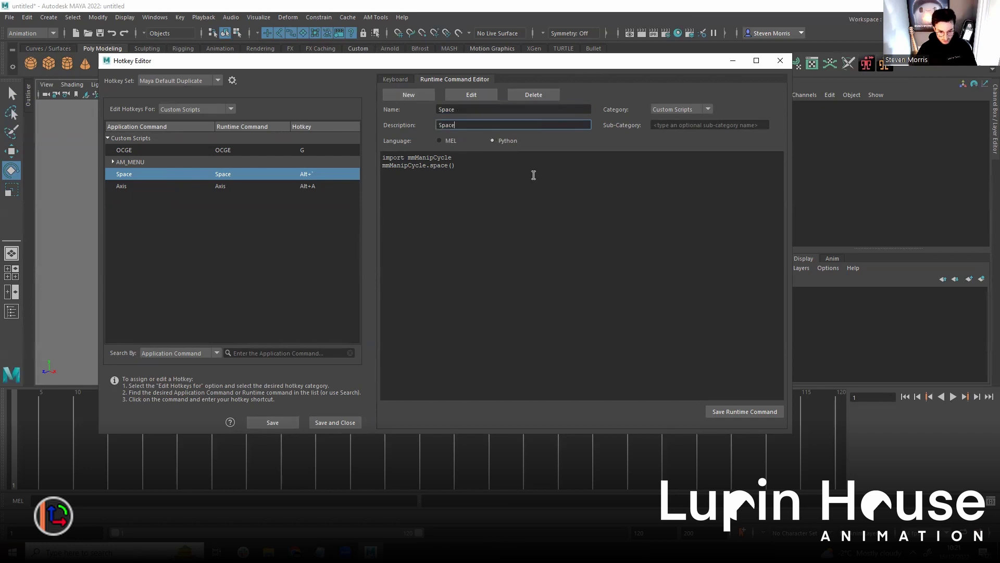
{"action": "left_click", "coordinate": [532, 172]}
Attempt saving, then rename the non-unique command to 'Space V1' and retry.
{"action": "left_click", "coordinate": [750, 414]}
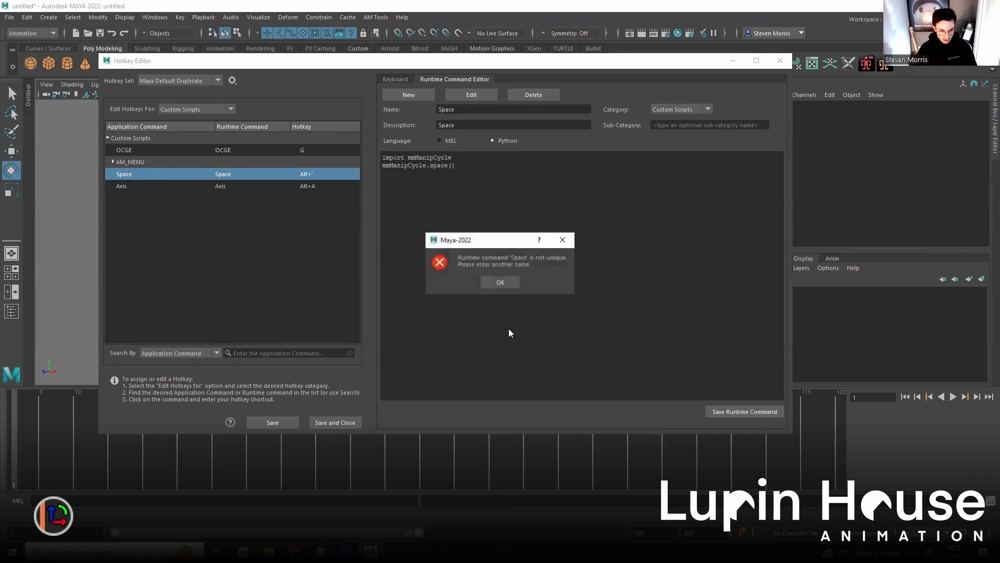
{"action": "left_click", "coordinate": [503, 283]}
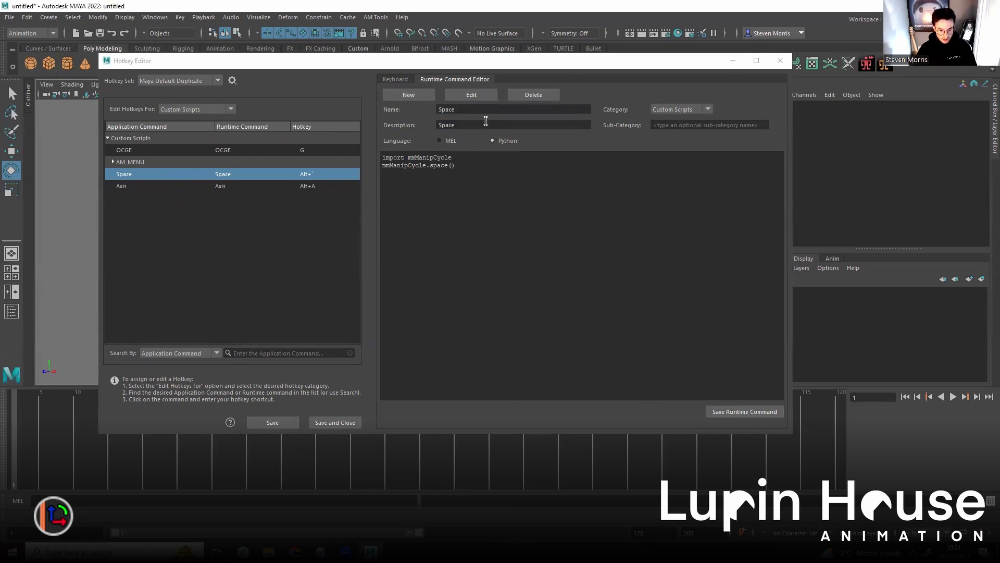
{"action": "left_click", "coordinate": [458, 109]}
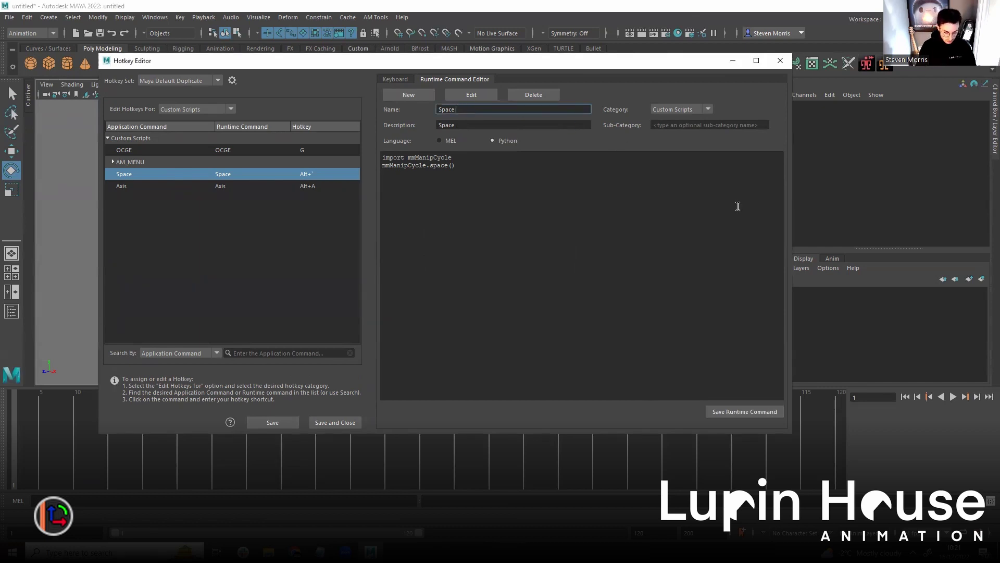
{"action": "type", "text": "V1"}
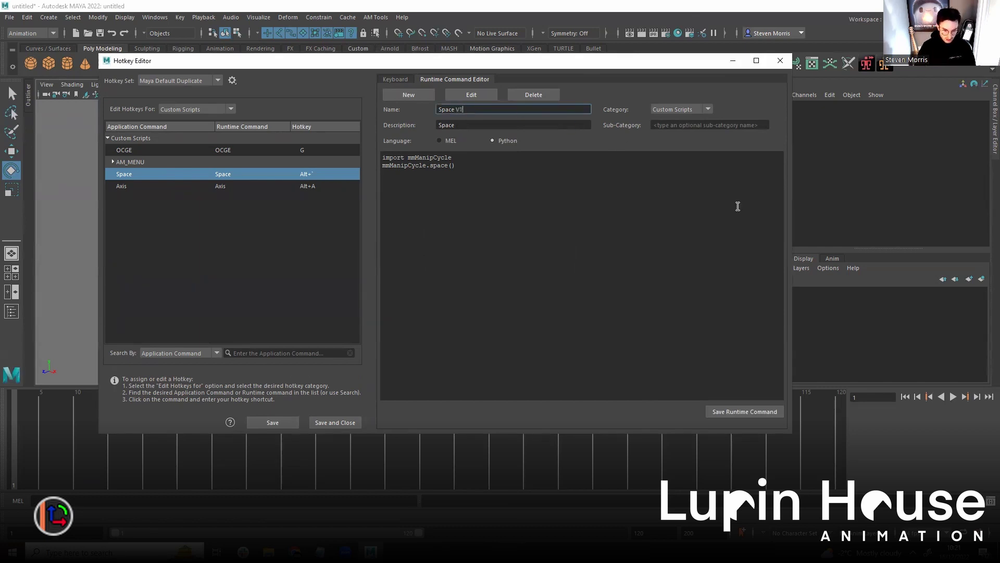
{"action": "left_click", "coordinate": [738, 411]}
{"action": "left_click", "coordinate": [516, 282]}
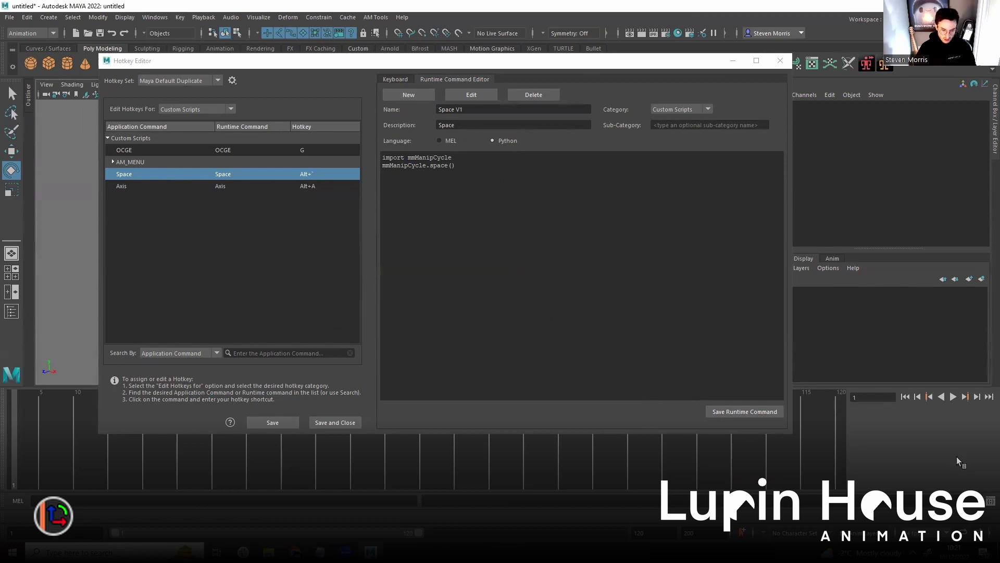
Rename the command and description to 'Spacee' and save the runtime command.
{"action": "left_click", "coordinate": [500, 110]}
{"action": "key", "text": "BackSpace"}
{"action": "key", "text": "BackSpace"}
{"action": "key", "text": "BackSpace"}
{"action": "type", "text": "e"}
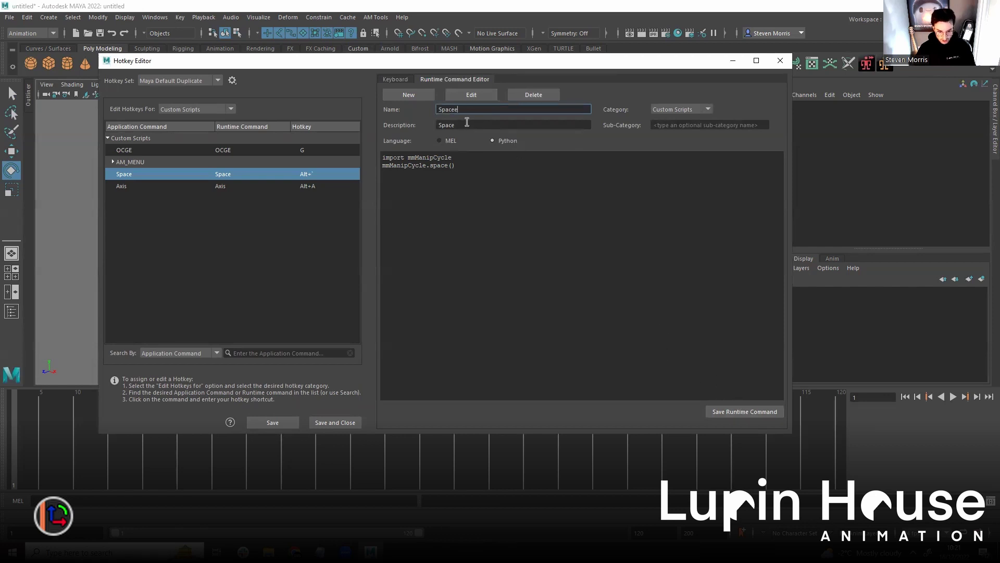
{"action": "left_click", "coordinate": [467, 125]}
{"action": "type", "text": "e"}
{"action": "left_click", "coordinate": [732, 411]}
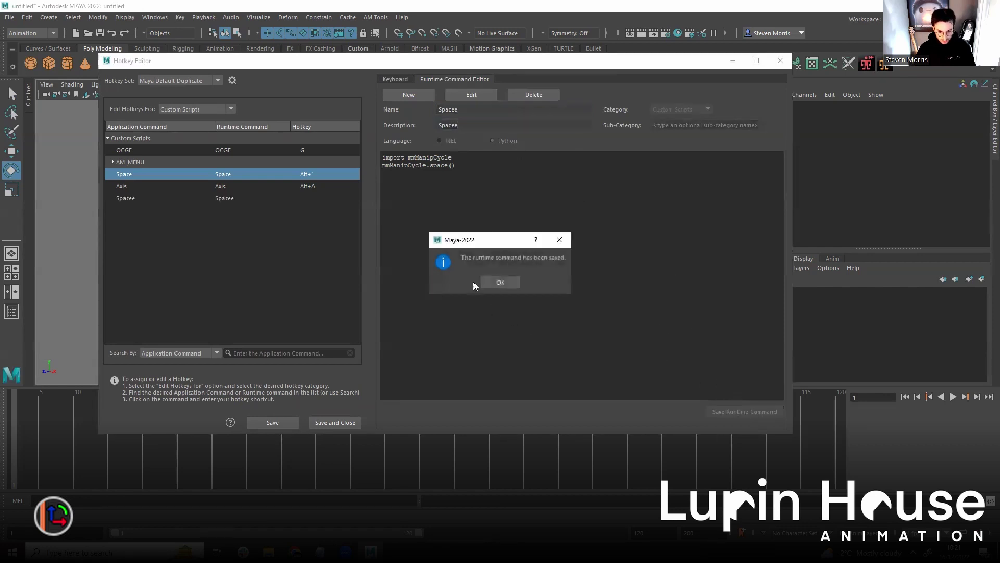
{"action": "left_click", "coordinate": [500, 281]}
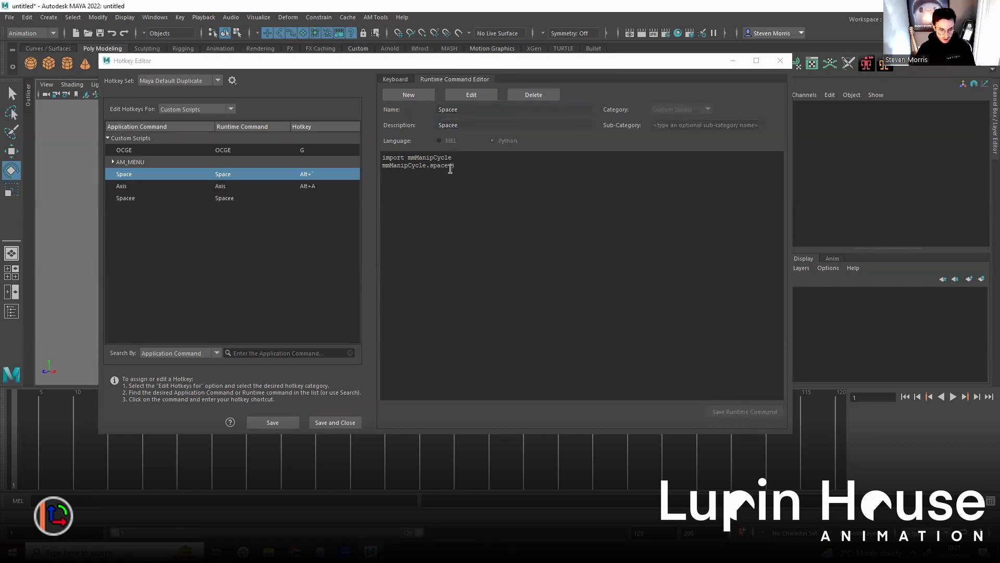
{"action": "left_click", "coordinate": [176, 188]}
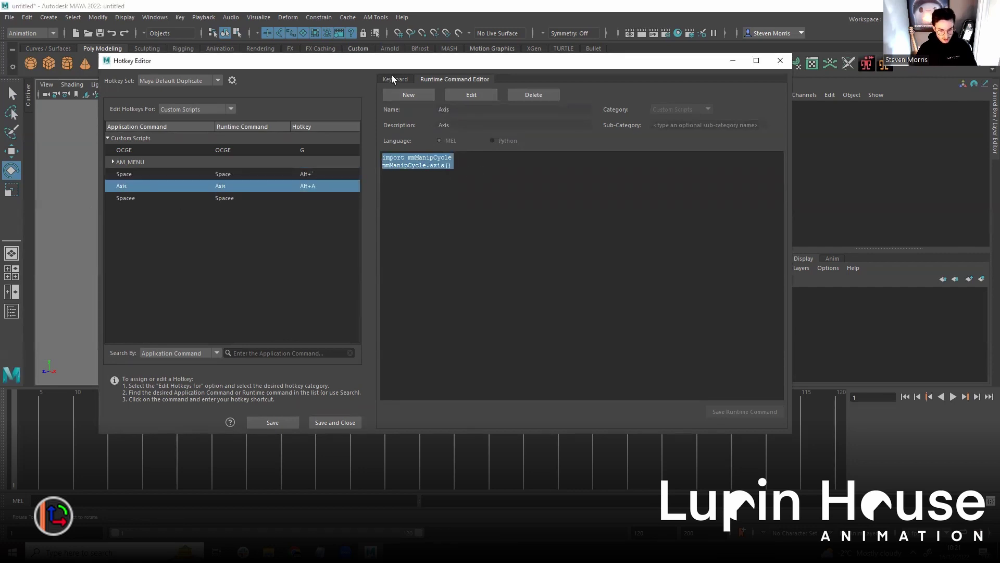
Save a new Python runtime command 'Axiss' running the pasted mmManipCycle.axis() script.
{"action": "left_click", "coordinate": [417, 94]}
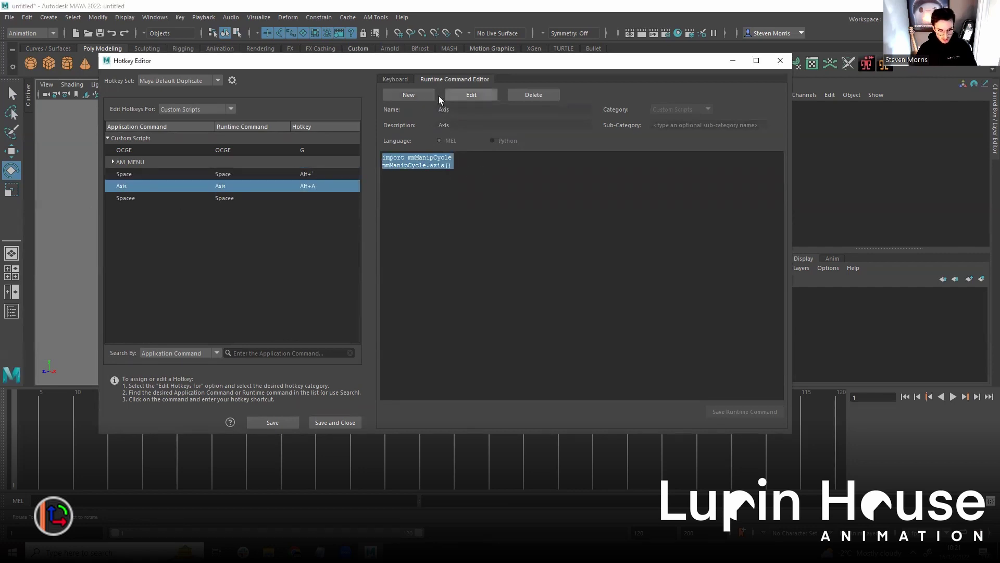
{"action": "left_click", "coordinate": [492, 141]}
{"action": "key", "text": "ctrl+v"}
{"action": "left_click", "coordinate": [493, 110]}
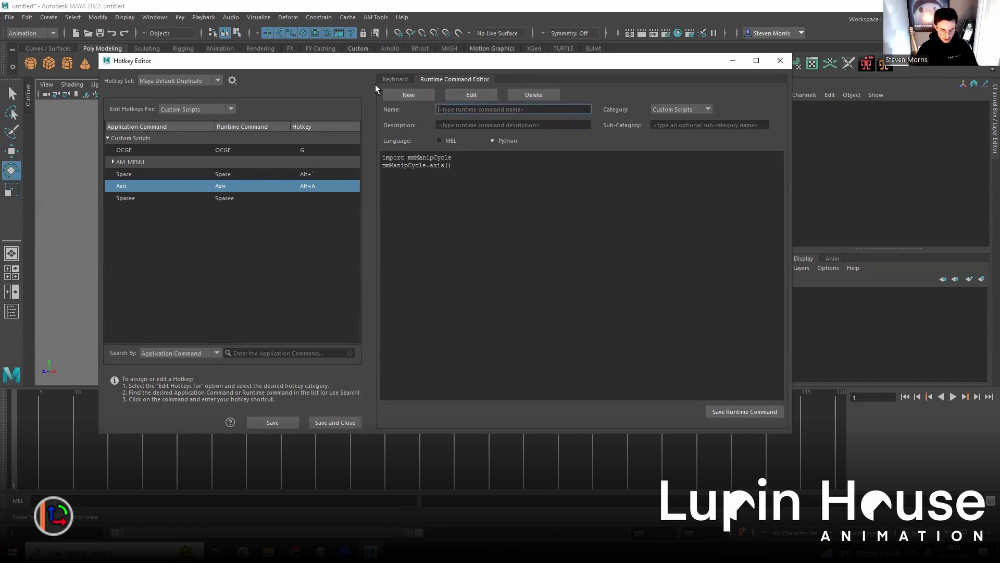
{"action": "type", "text": "A"}
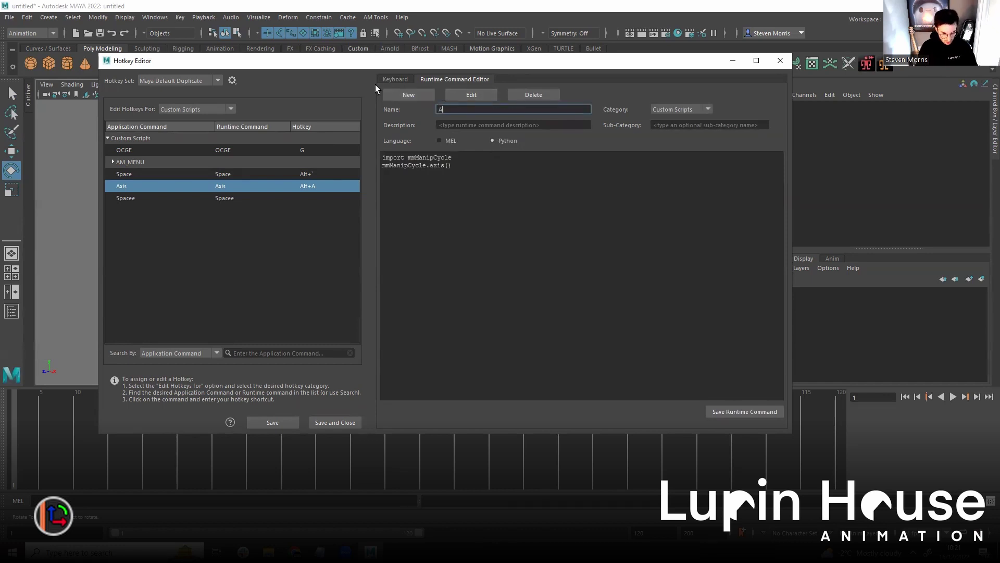
{"action": "type", "text": "xiss"}
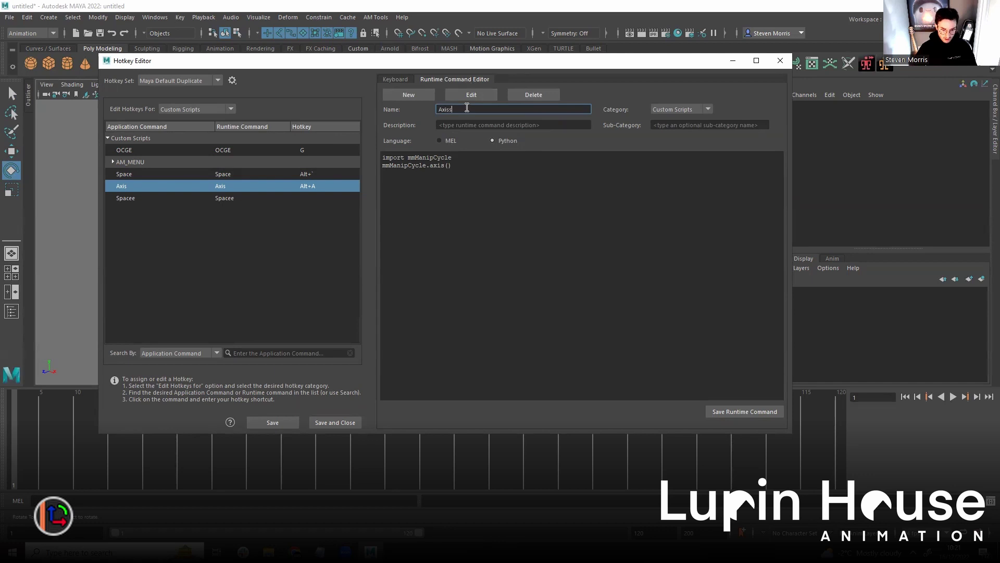
{"action": "left_click", "coordinate": [498, 124]}
{"action": "type", "text": "A"}
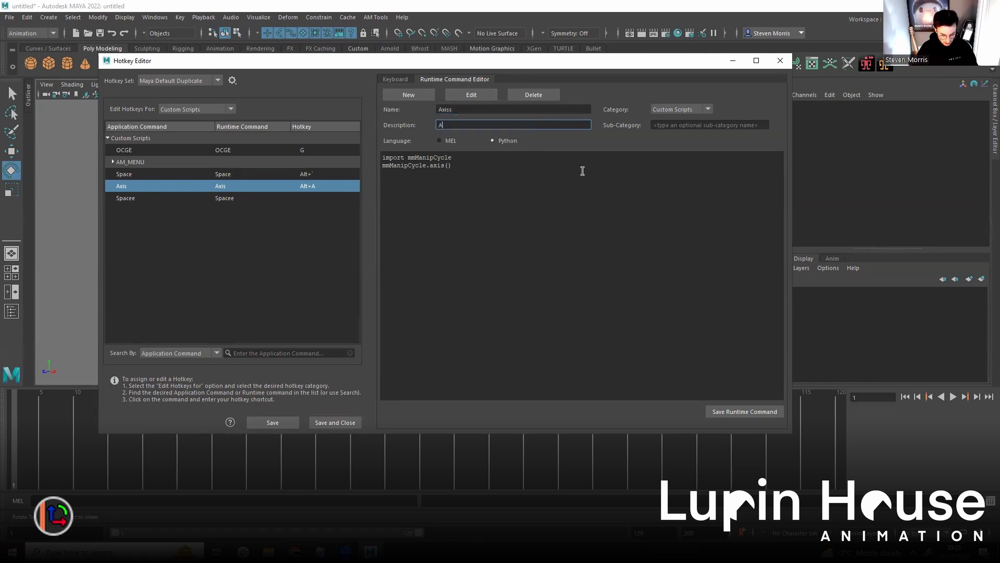
{"action": "type", "text": "xiss"}
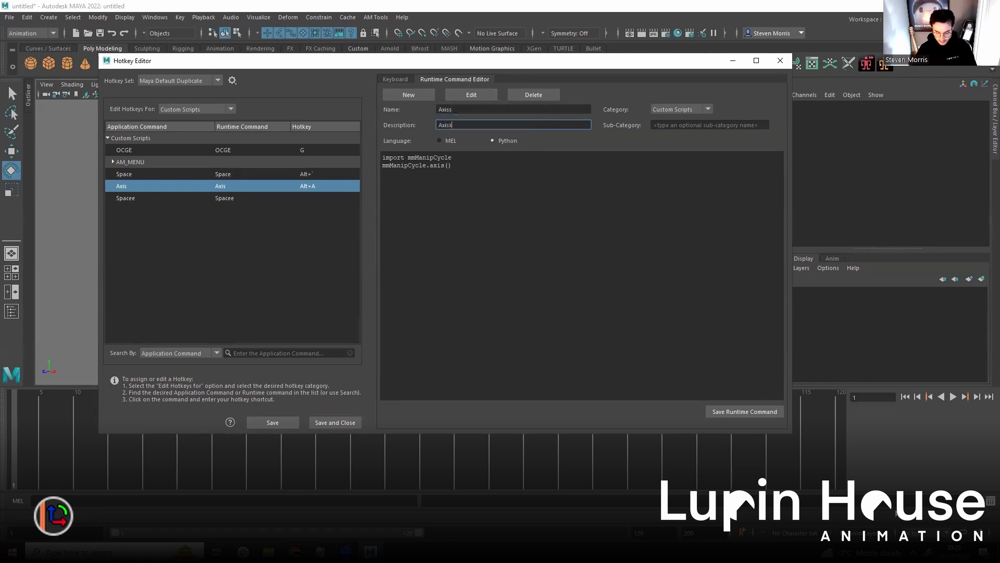
{"action": "left_click", "coordinate": [755, 412]}
{"action": "left_click", "coordinate": [500, 281]}
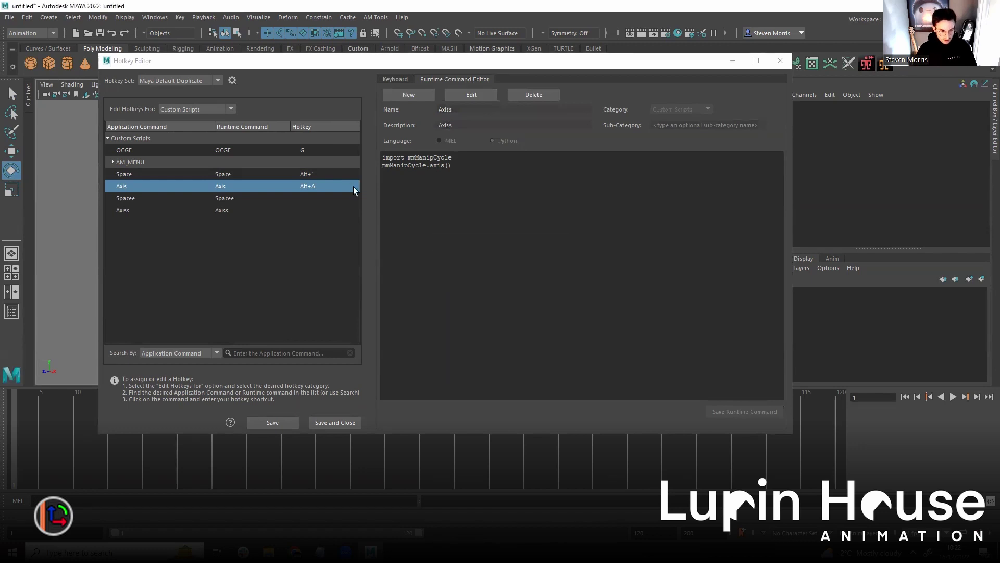
Bind Alt+` to Spacee and Alt+A to Axiss, overriding old assignments, and close the editor.
{"action": "left_click", "coordinate": [313, 198]}
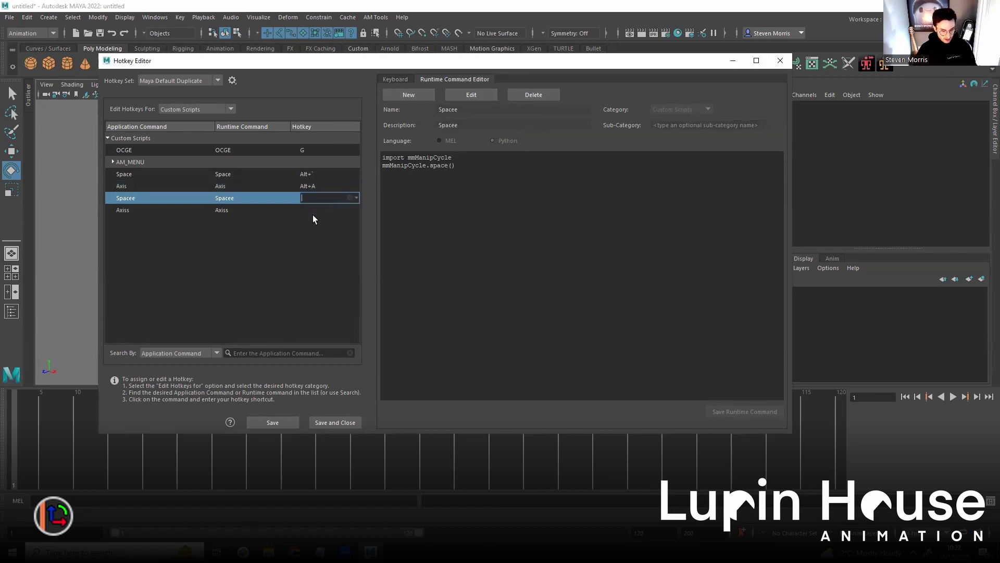
{"action": "key", "text": "alt+grave"}
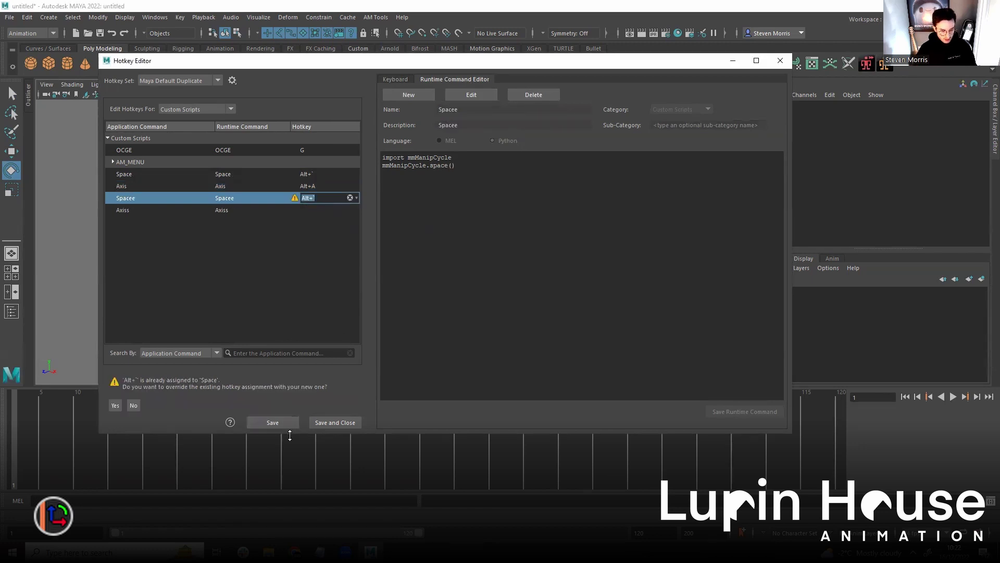
{"action": "left_click", "coordinate": [272, 423]}
{"action": "left_click", "coordinate": [323, 210]}
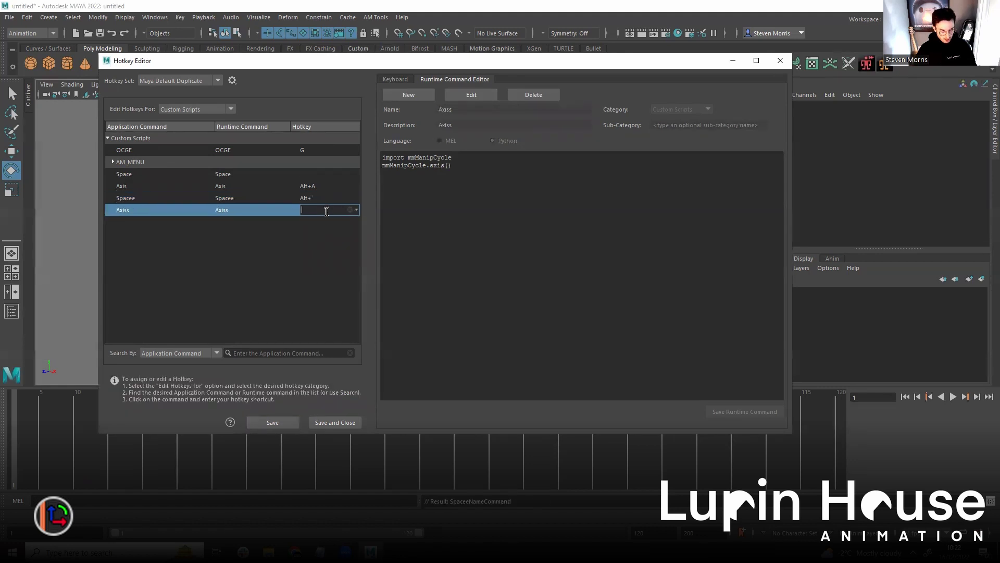
{"action": "key", "text": "alt+a"}
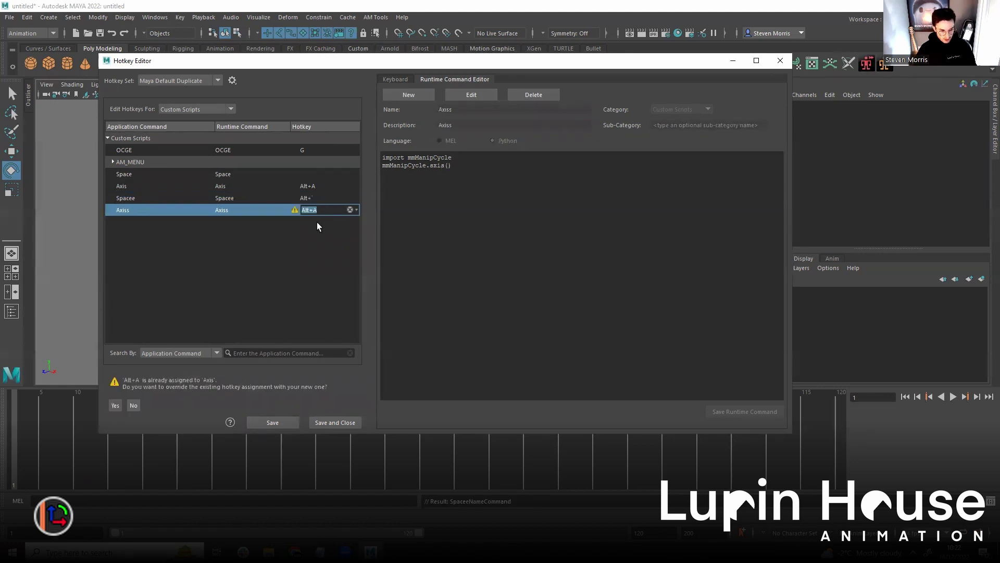
{"action": "left_click", "coordinate": [282, 423]}
{"action": "left_click", "coordinate": [733, 60]}
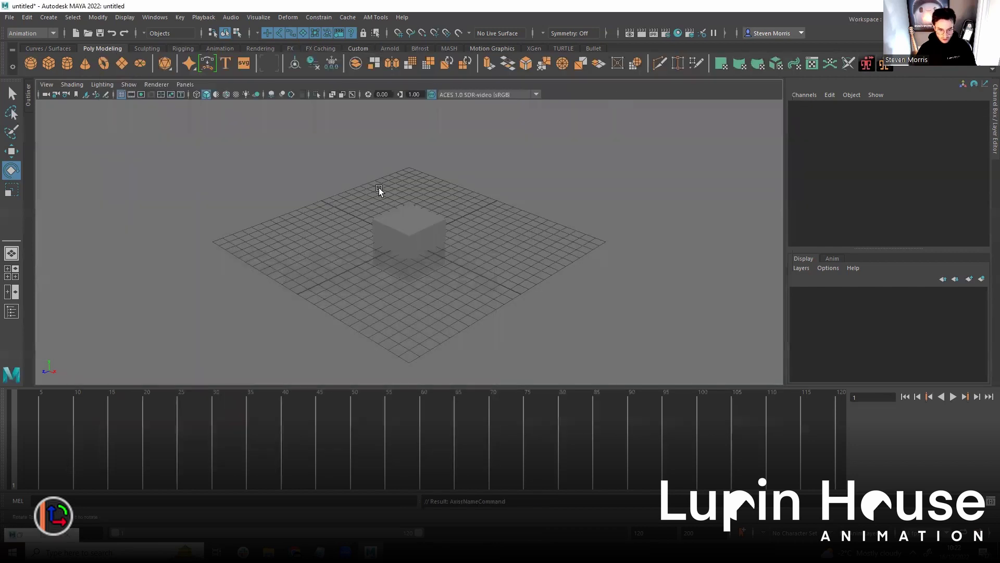
Select the cube and cycle the Rotate and Move manipulators through Gimbal, World and Parent spaces.
{"action": "left_click", "coordinate": [411, 232]}
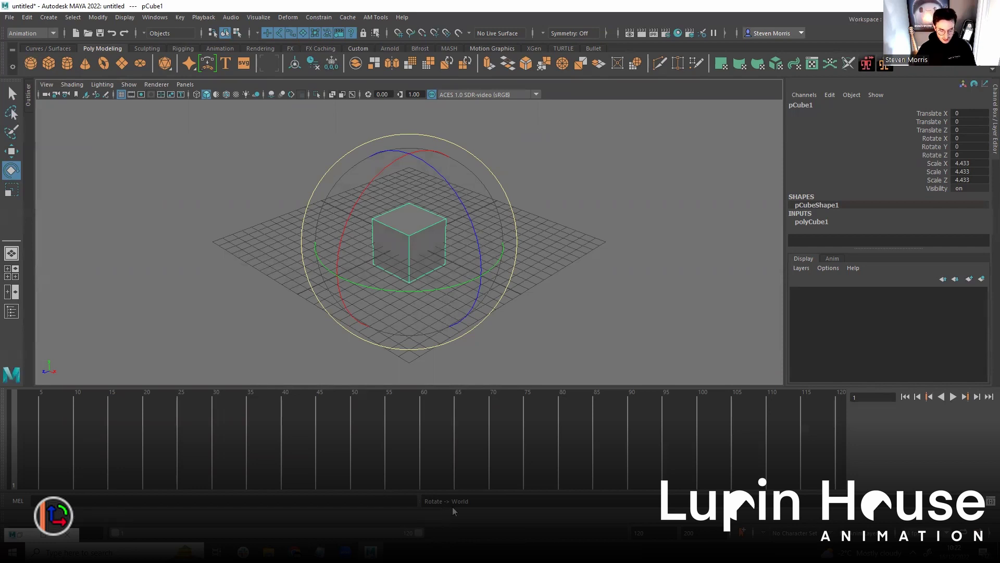
{"action": "key", "text": "ctrl+shift+r"}
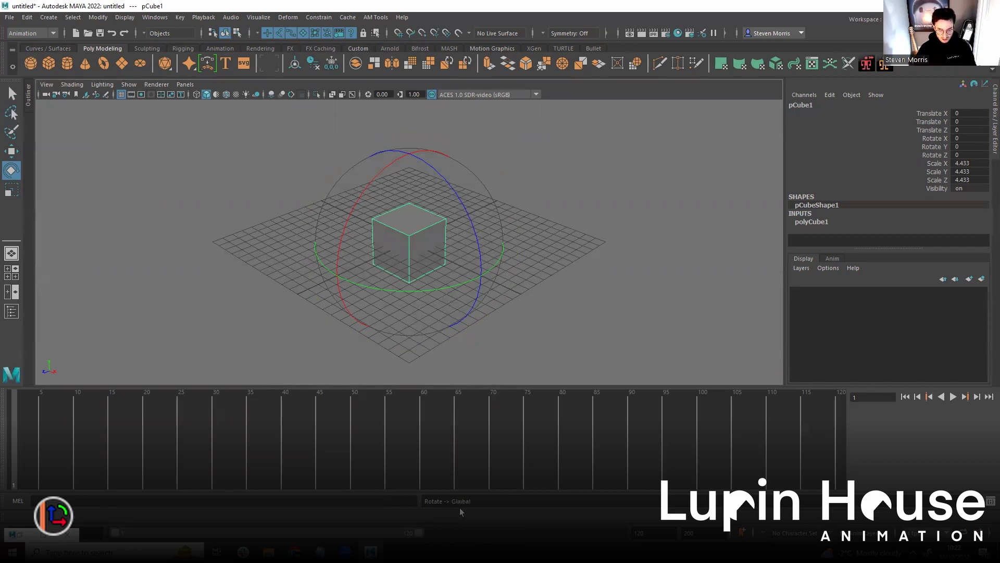
{"action": "key", "text": "ctrl+shift+r"}
{"action": "key", "text": "ctrl+shift+r"}
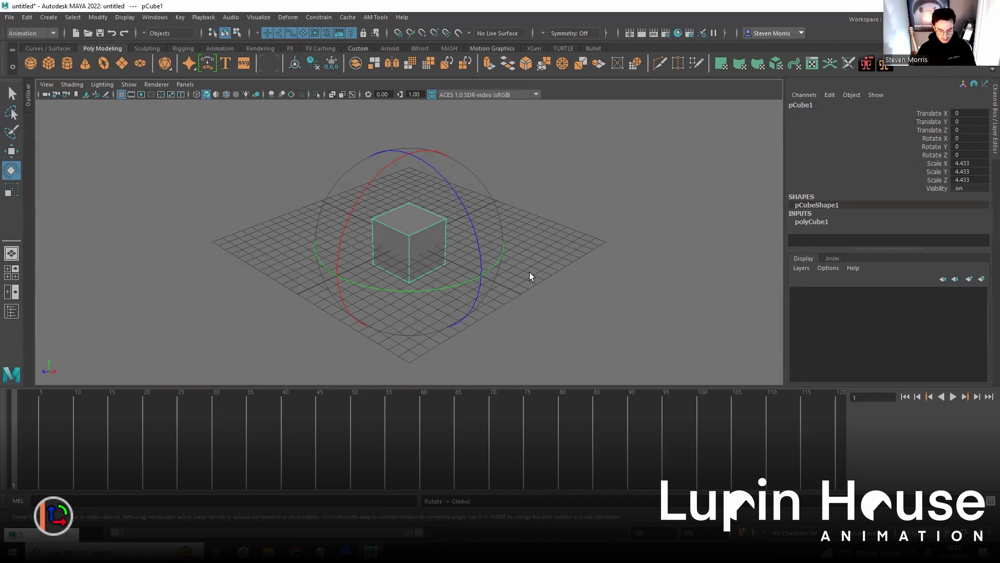
{"action": "key", "text": "w"}
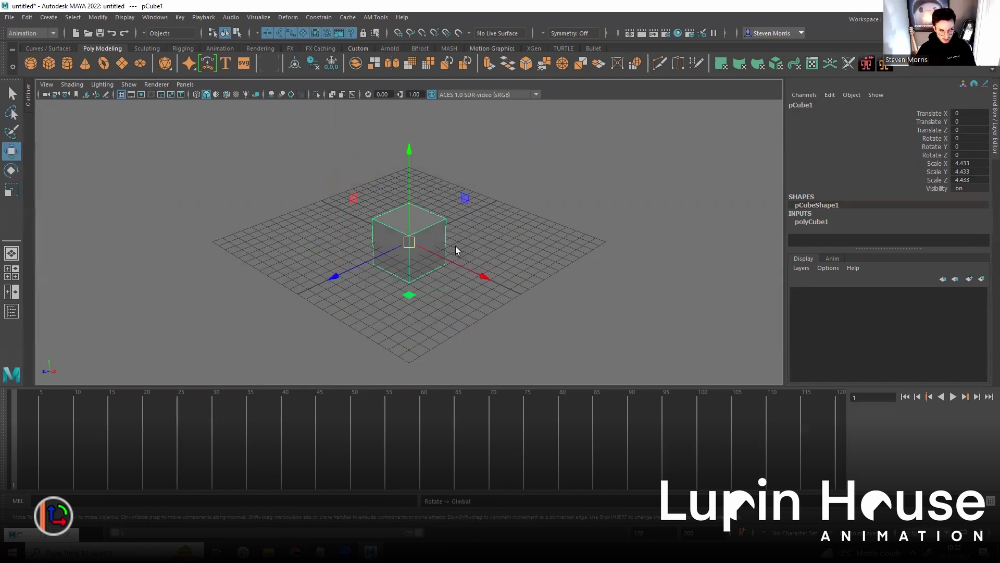
{"action": "key", "text": "ctrl+shift+w"}
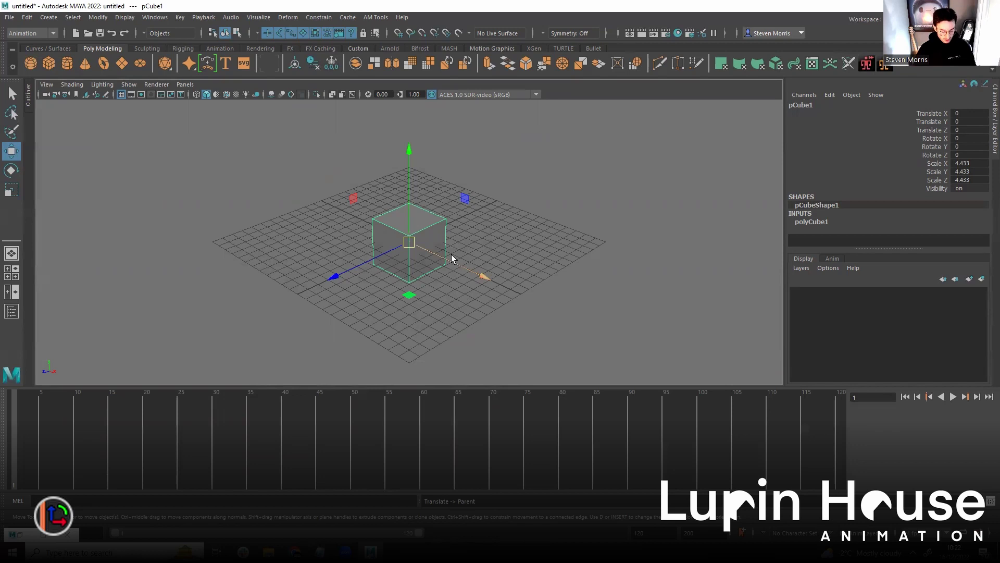
{"action": "key", "text": "e"}
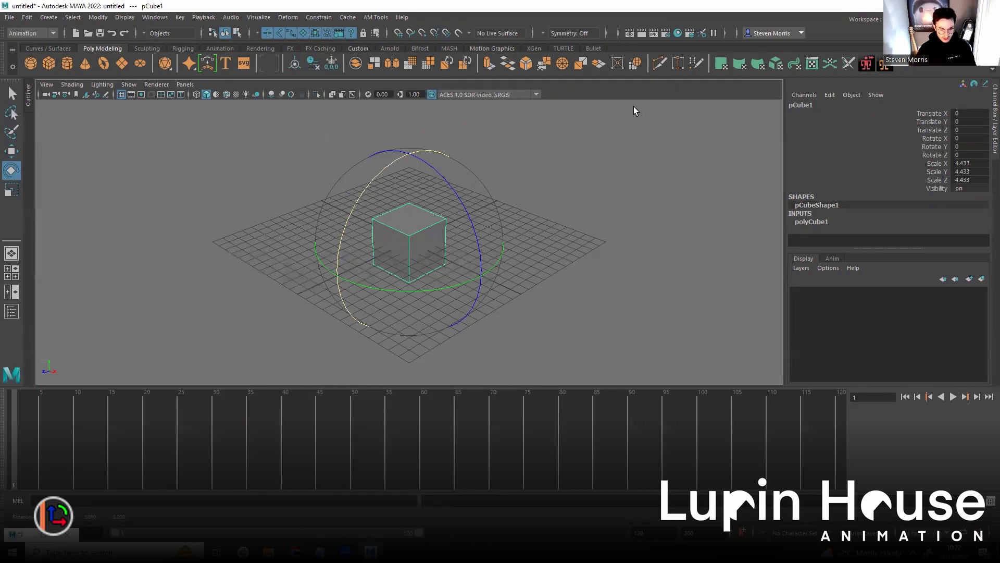
Rotate the cube around X and Y, stepping the active axis through Y, Z and X.
{"action": "middle_click_drag", "start_coordinate": [633, 106], "coordinate": [498, 182]}
{"action": "key", "text": "y"}
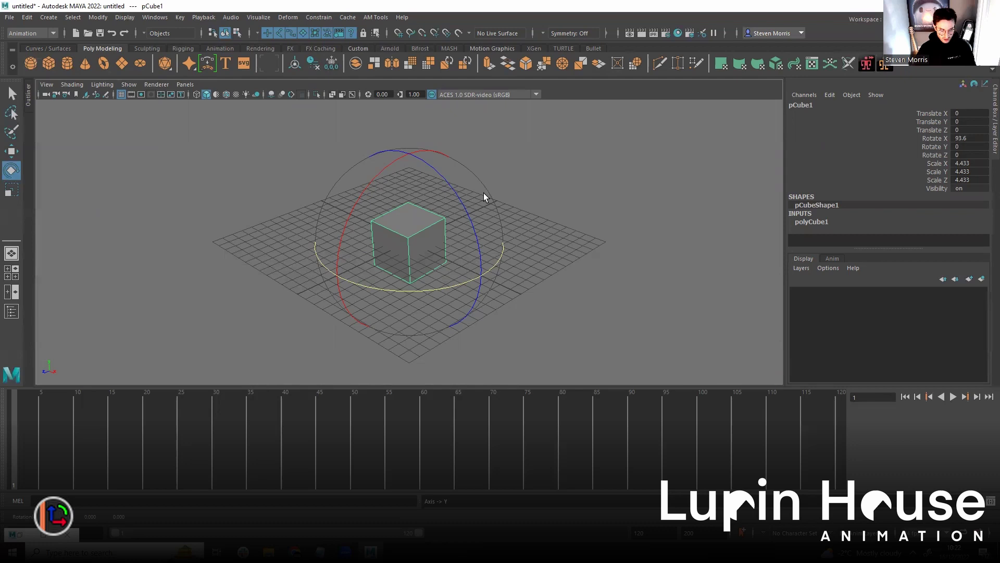
{"action": "middle_click_drag", "start_coordinate": [570, 225], "coordinate": [314, 267]}
{"action": "key", "text": "z"}
{"action": "key", "text": "x"}
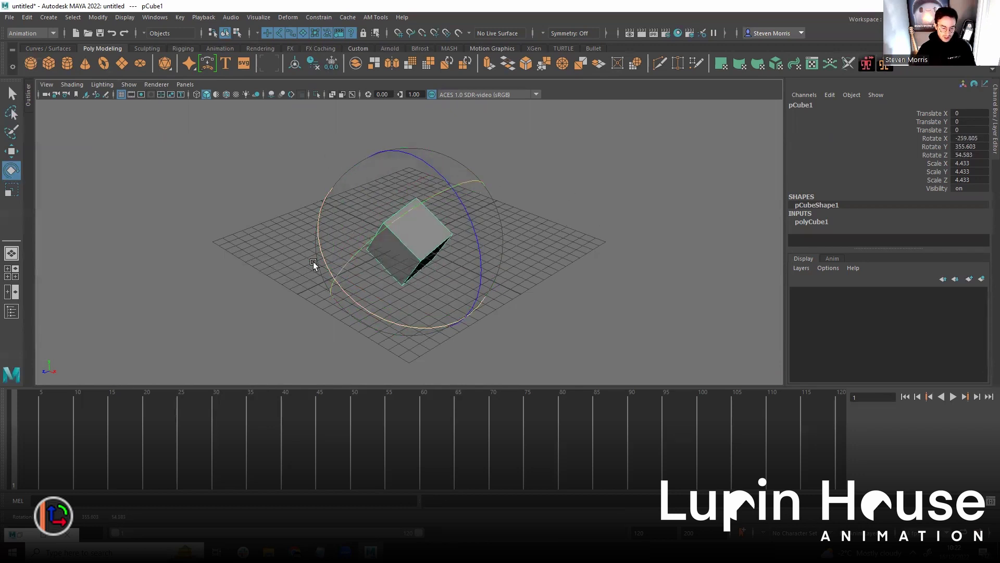
Rotate the cube around Y and Z, set Rotate Y to about 202, then deselect it.
{"action": "left_click", "coordinate": [318, 207]}
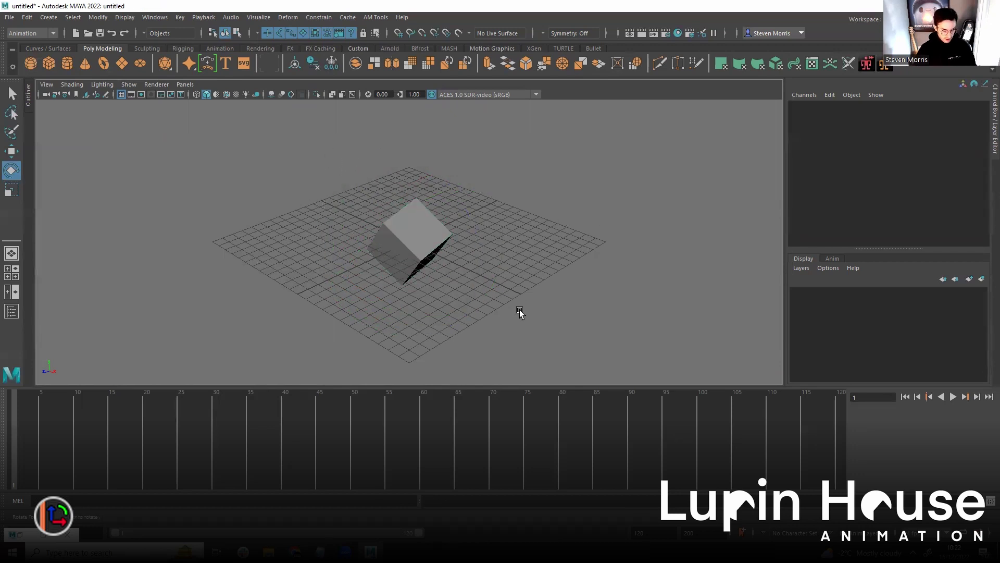
{"action": "left_click", "coordinate": [432, 255]}
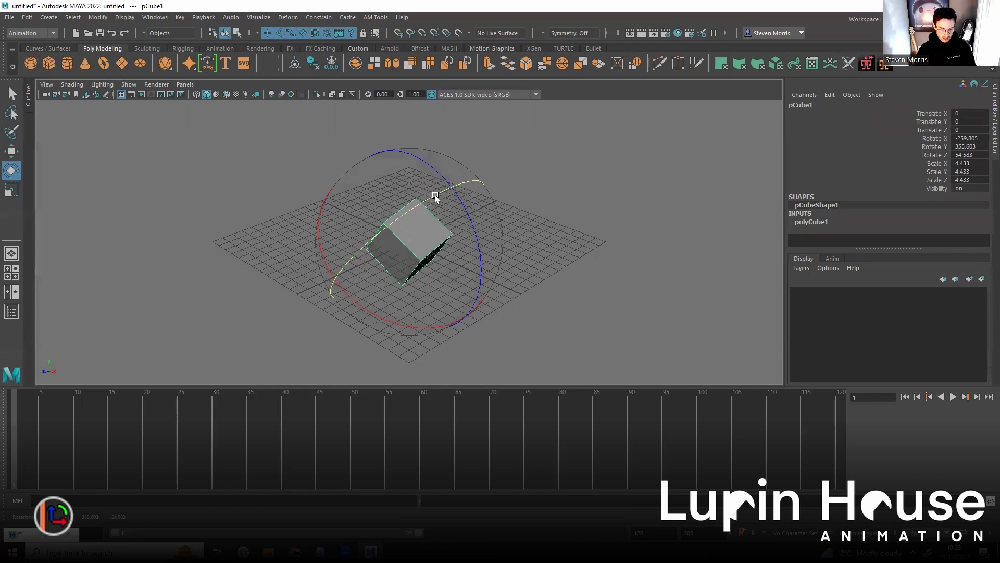
{"action": "left_click_drag", "start_coordinate": [436, 197], "coordinate": [738, 273]}
{"action": "left_click_drag", "start_coordinate": [416, 205], "coordinate": [594, 351]}
{"action": "left_click", "coordinate": [933, 146]}
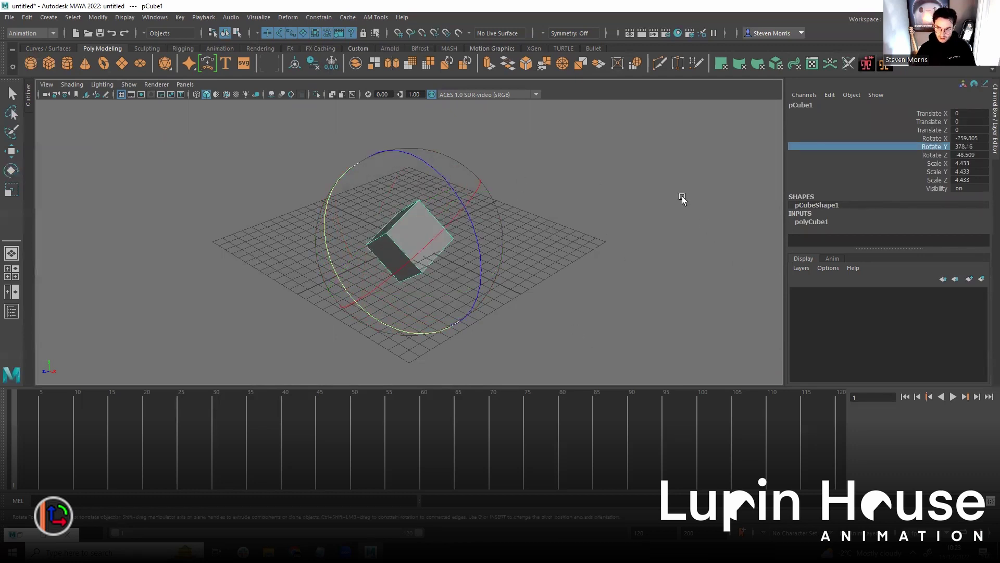
{"action": "middle_click_drag", "start_coordinate": [681, 196], "coordinate": [615, 231]}
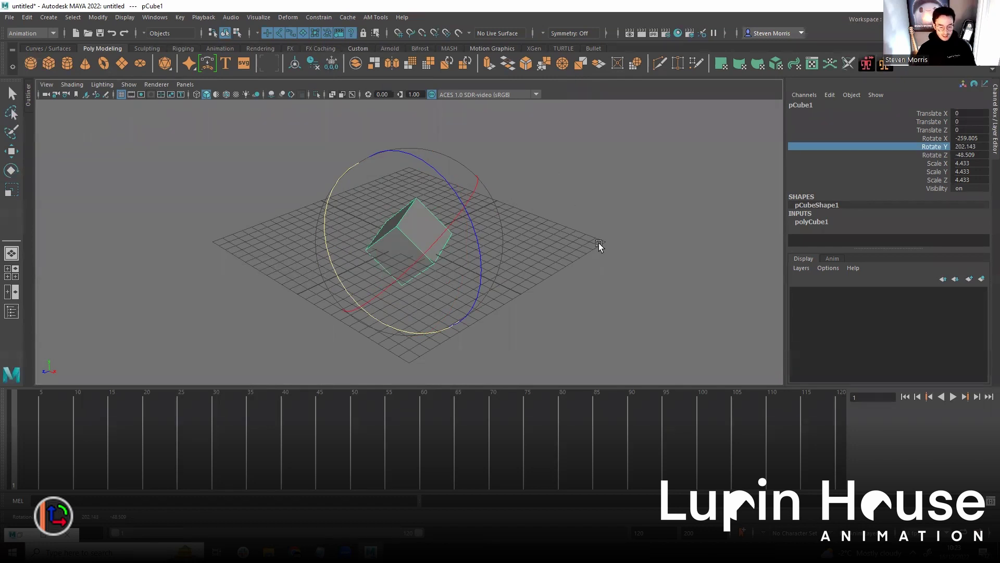
{"action": "left_click", "coordinate": [576, 191]}
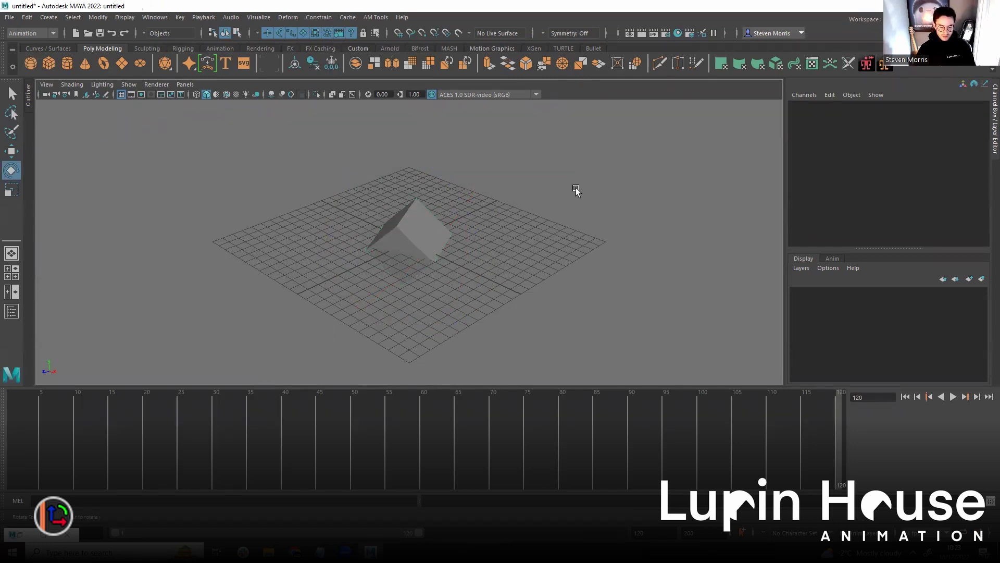